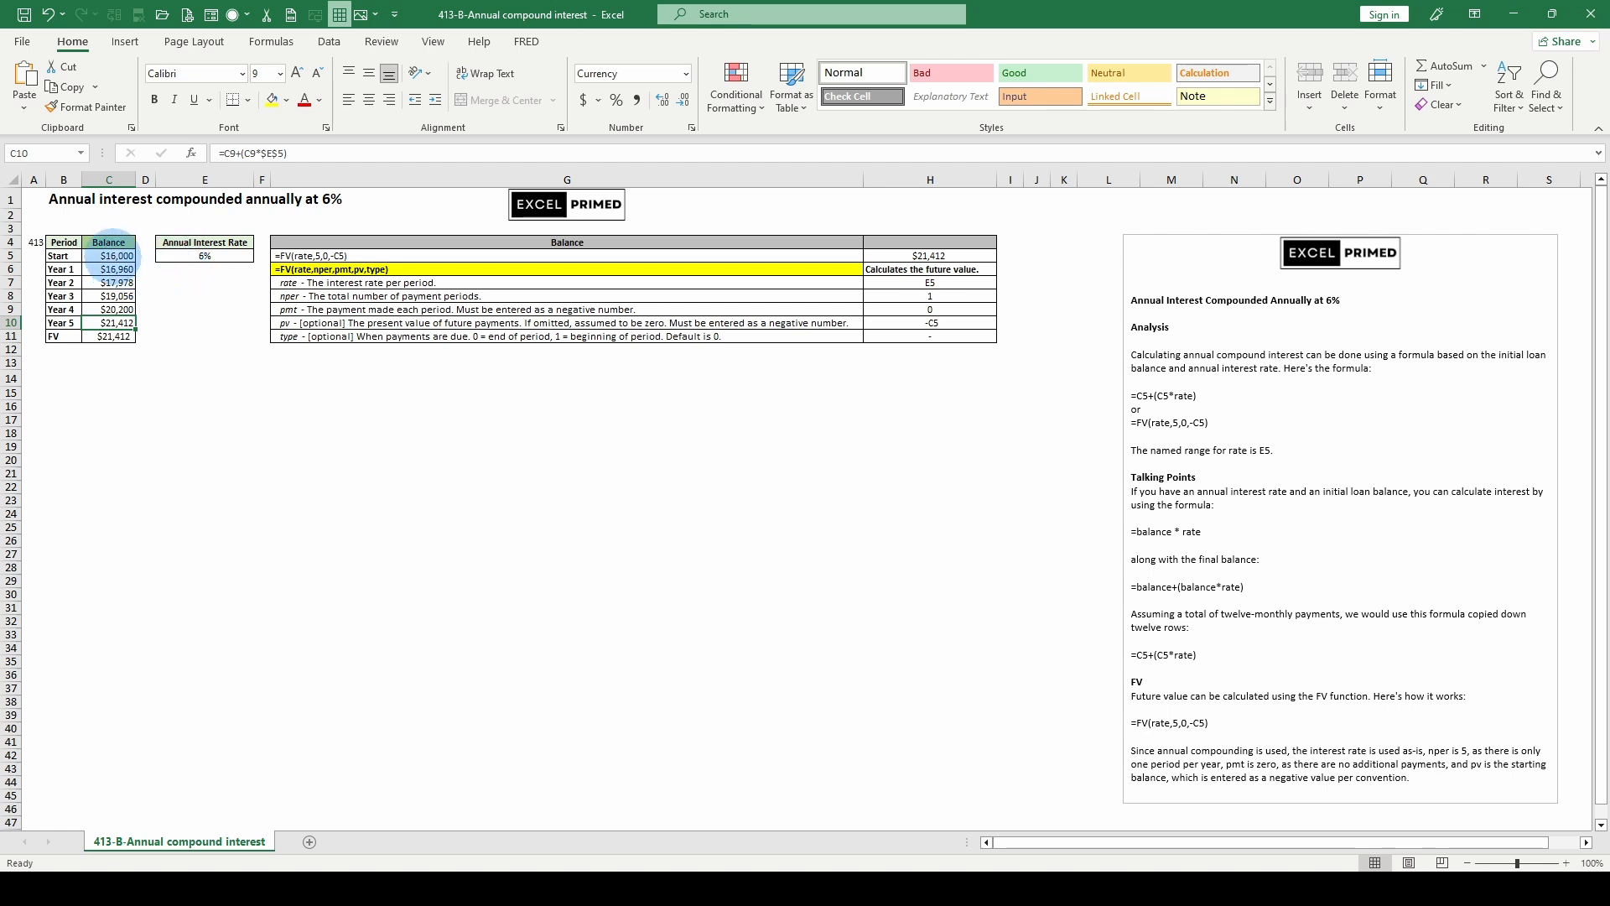
# Inspect the Year 1 compound interest formula in C6 and the FV formula in C11
pyautogui.moveTo(117, 256); pyautogui.dragTo(137, 296)
pyautogui.click(115, 268)
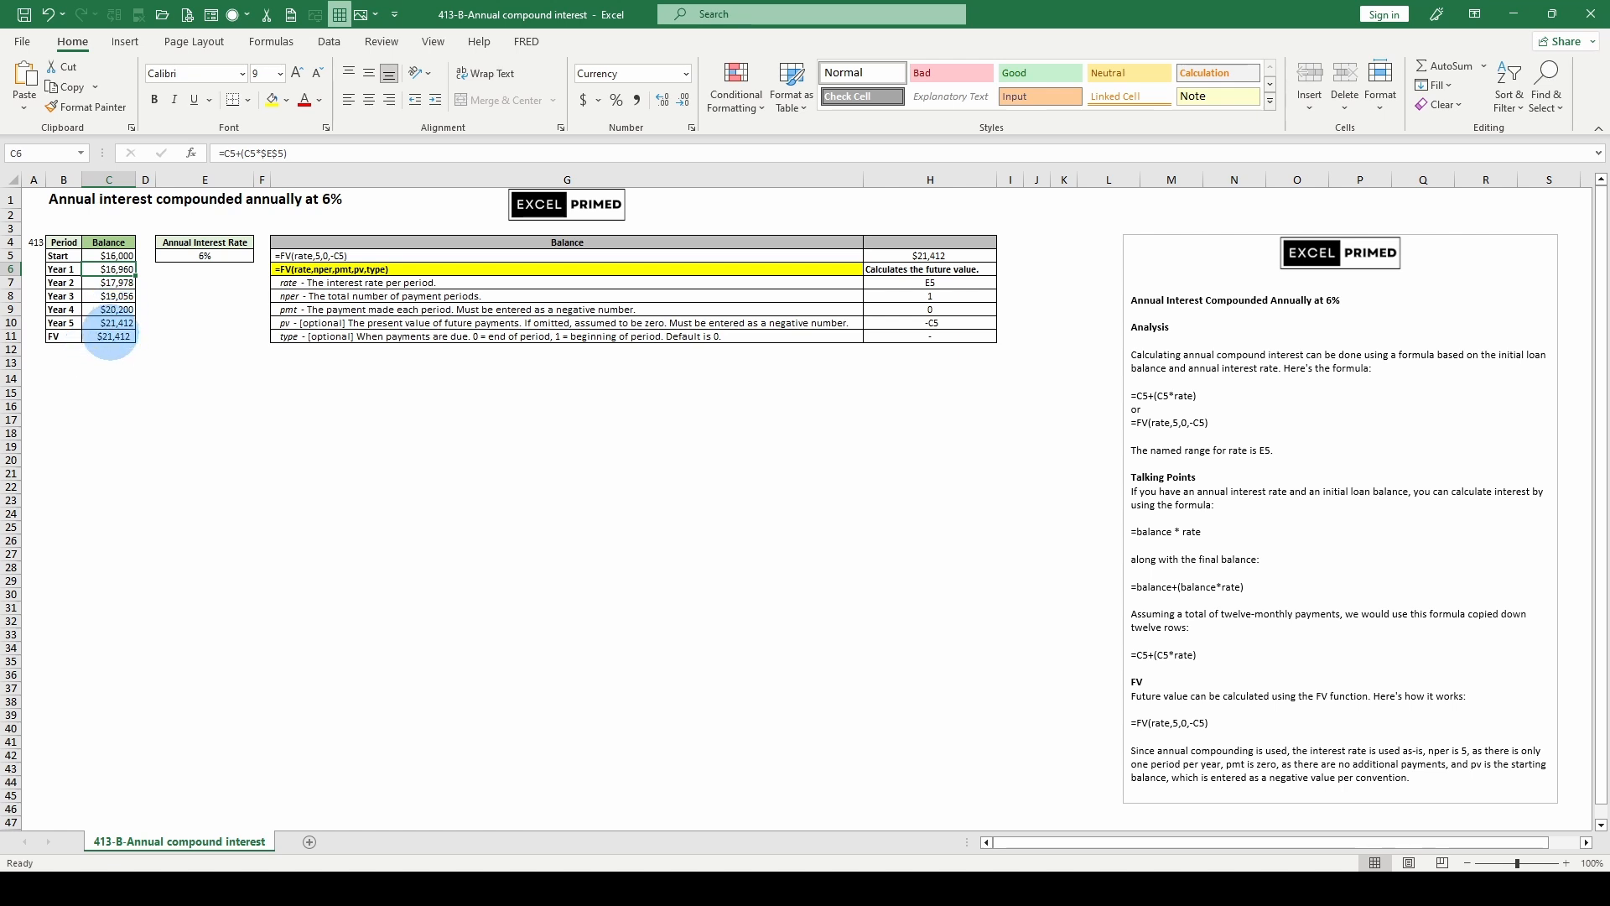
pyautogui.click(109, 335)
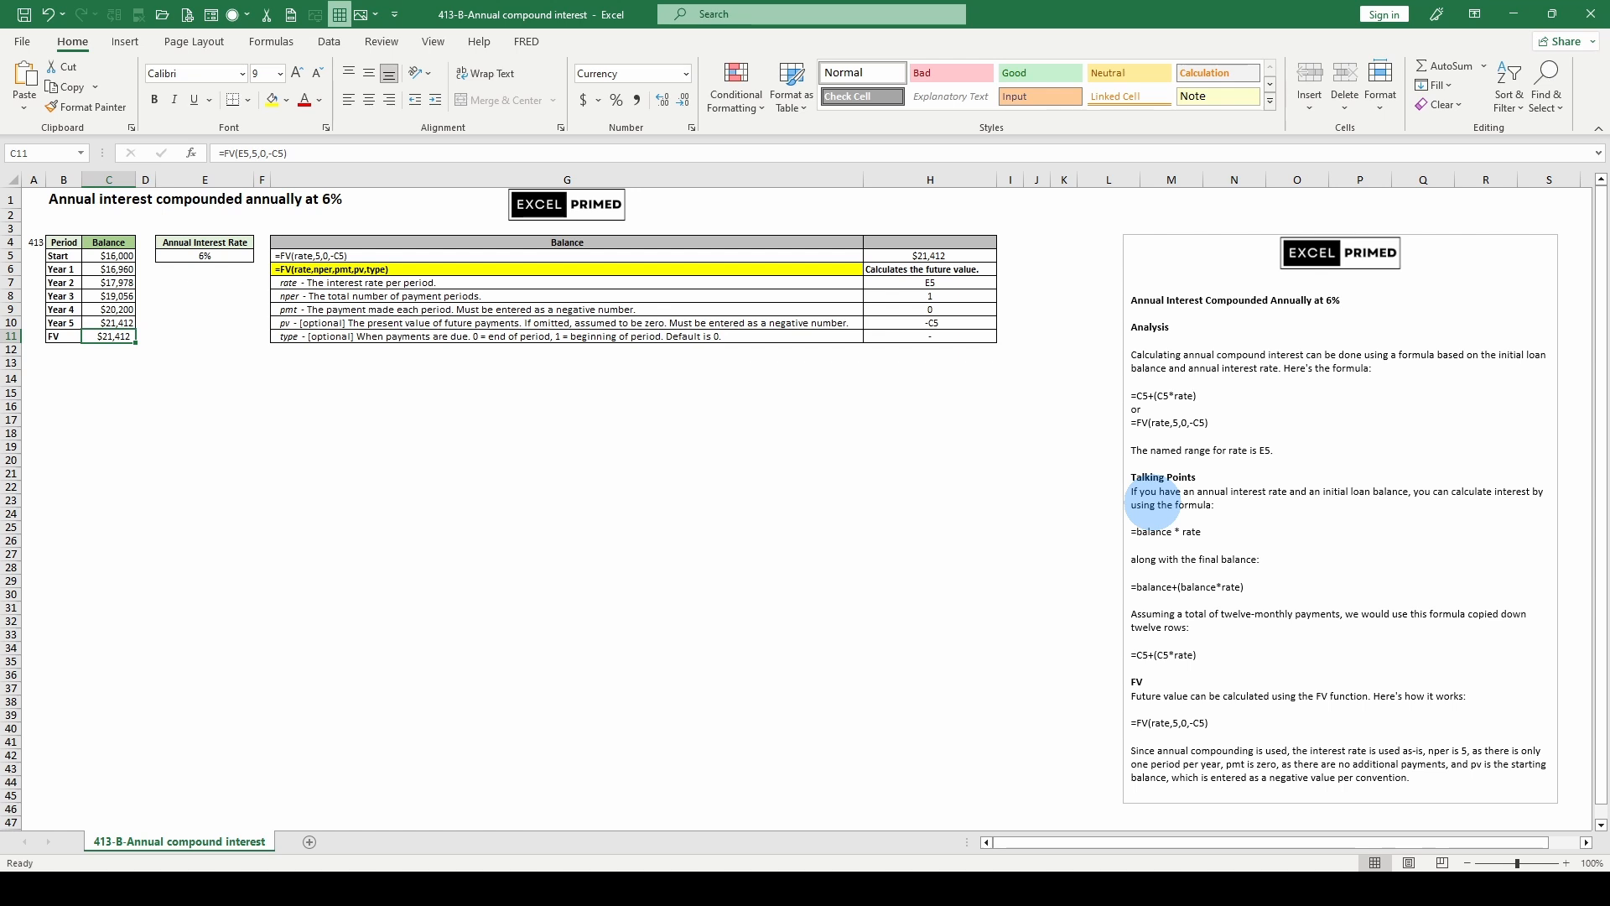
# Calculate the first-year balance in cell E13 with the formula =16000*1.06
pyautogui.click(170, 363)
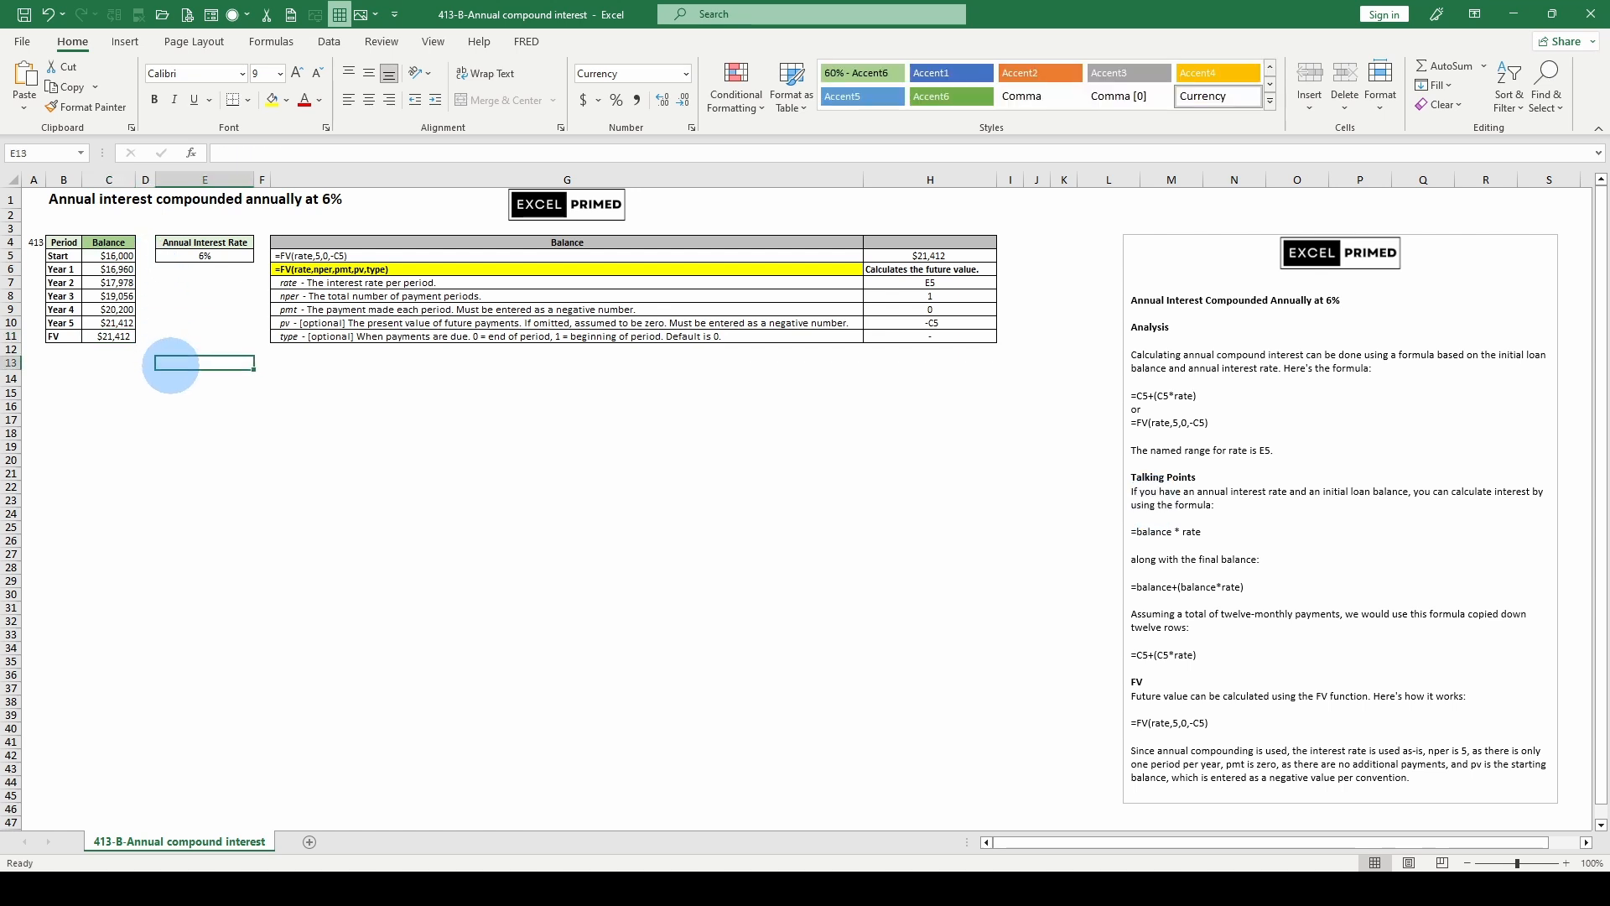
pyautogui.write('=16000')
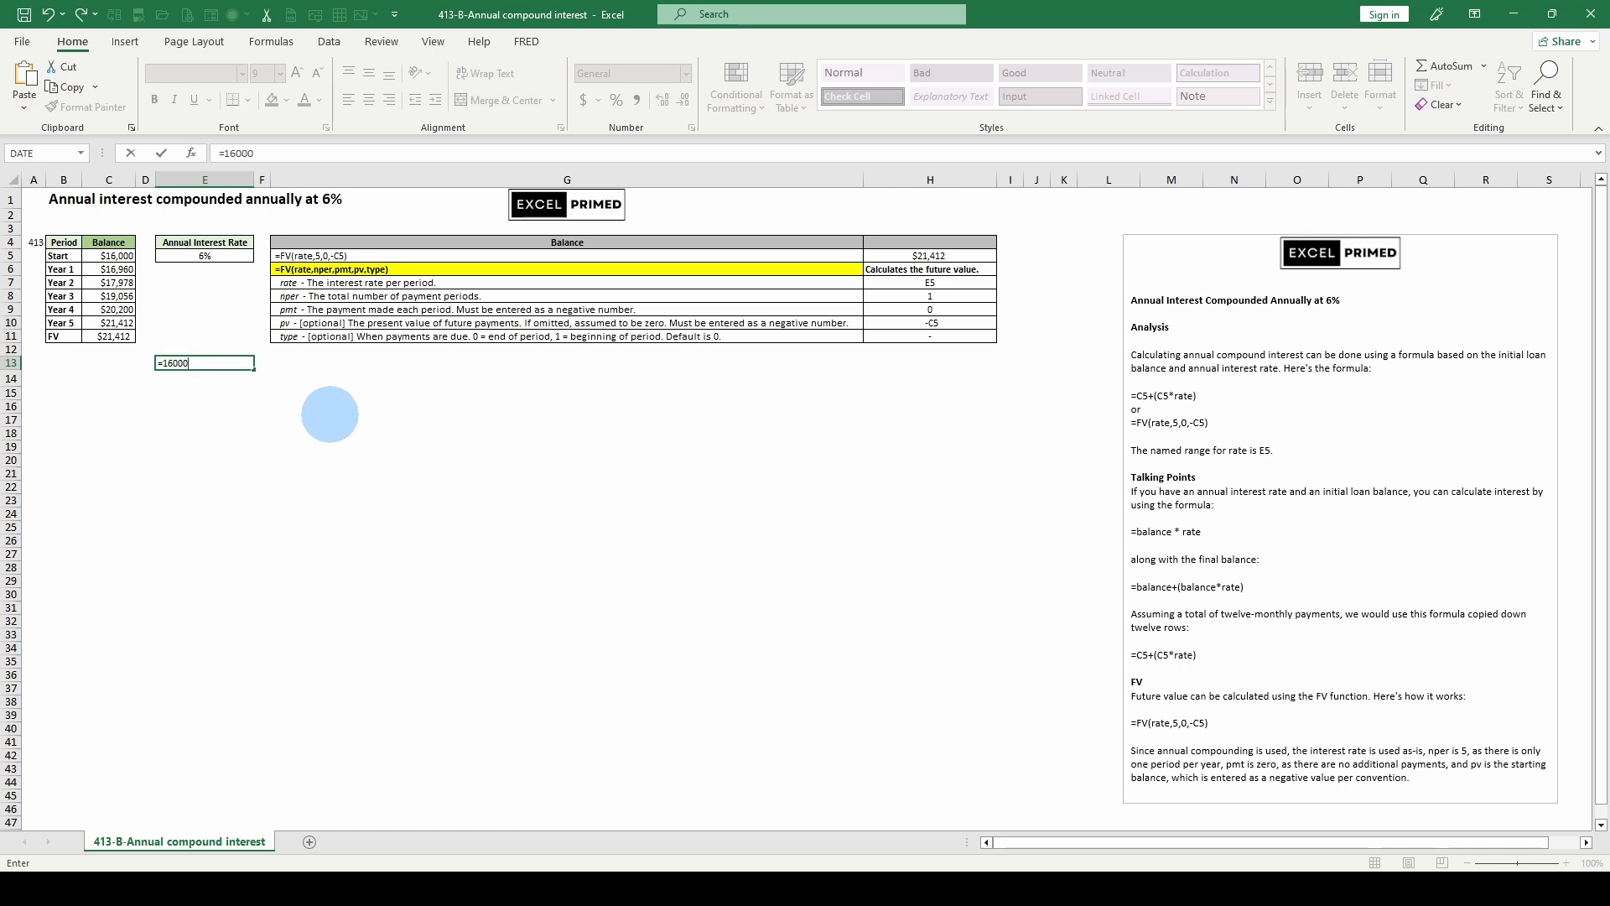
pyautogui.write('*1.06')
pyautogui.hotkey('ctrl', 'Return')
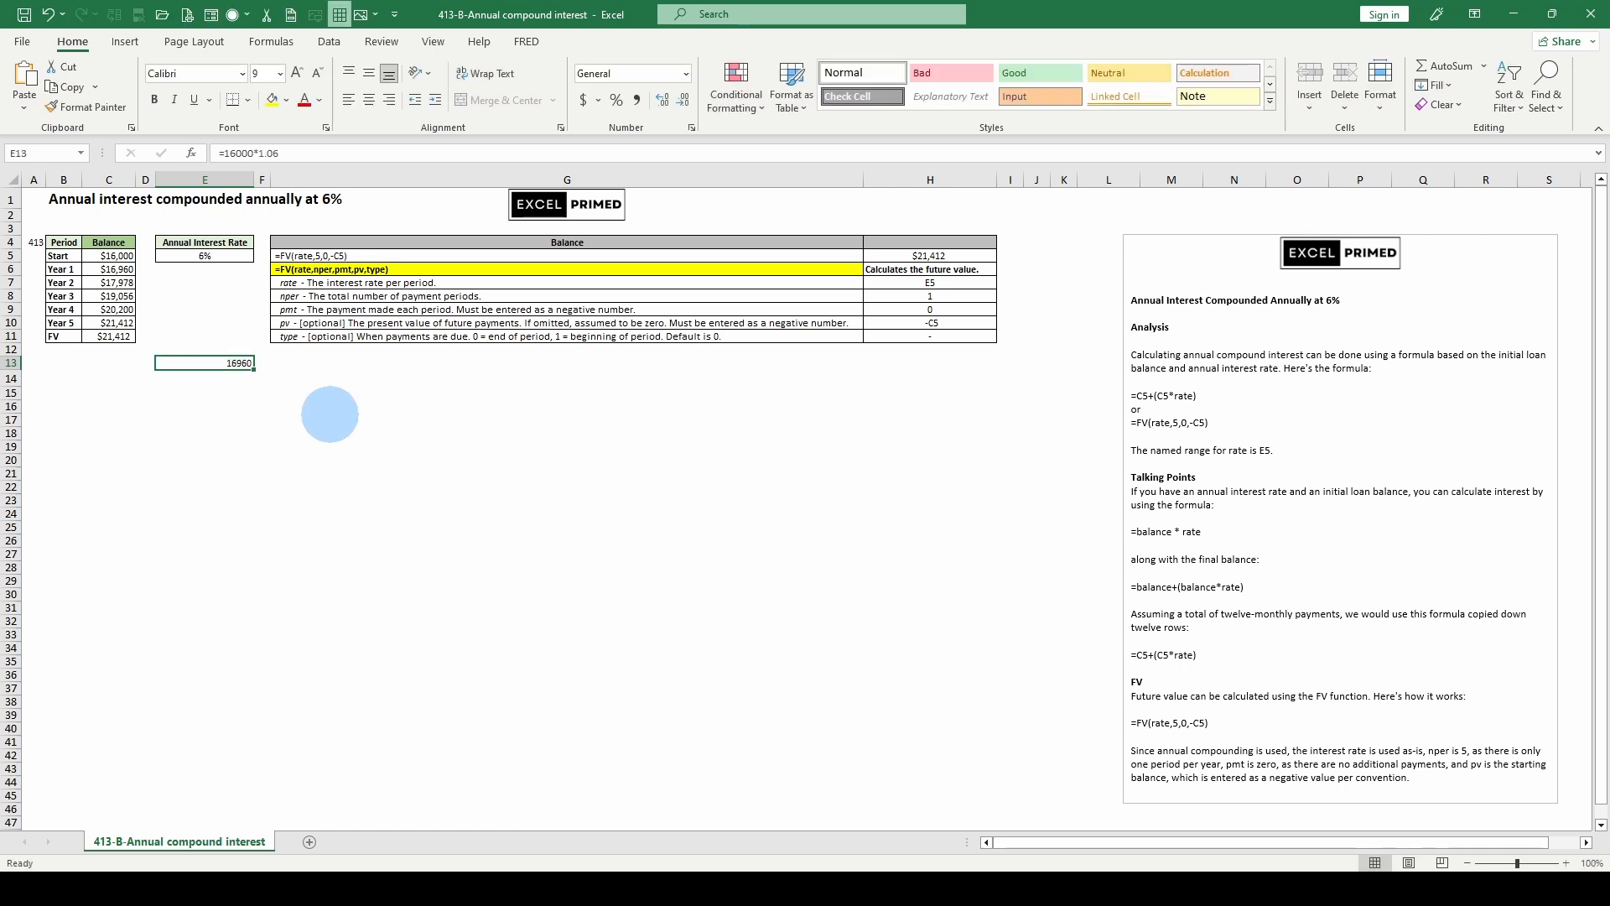
pyautogui.press('Return')
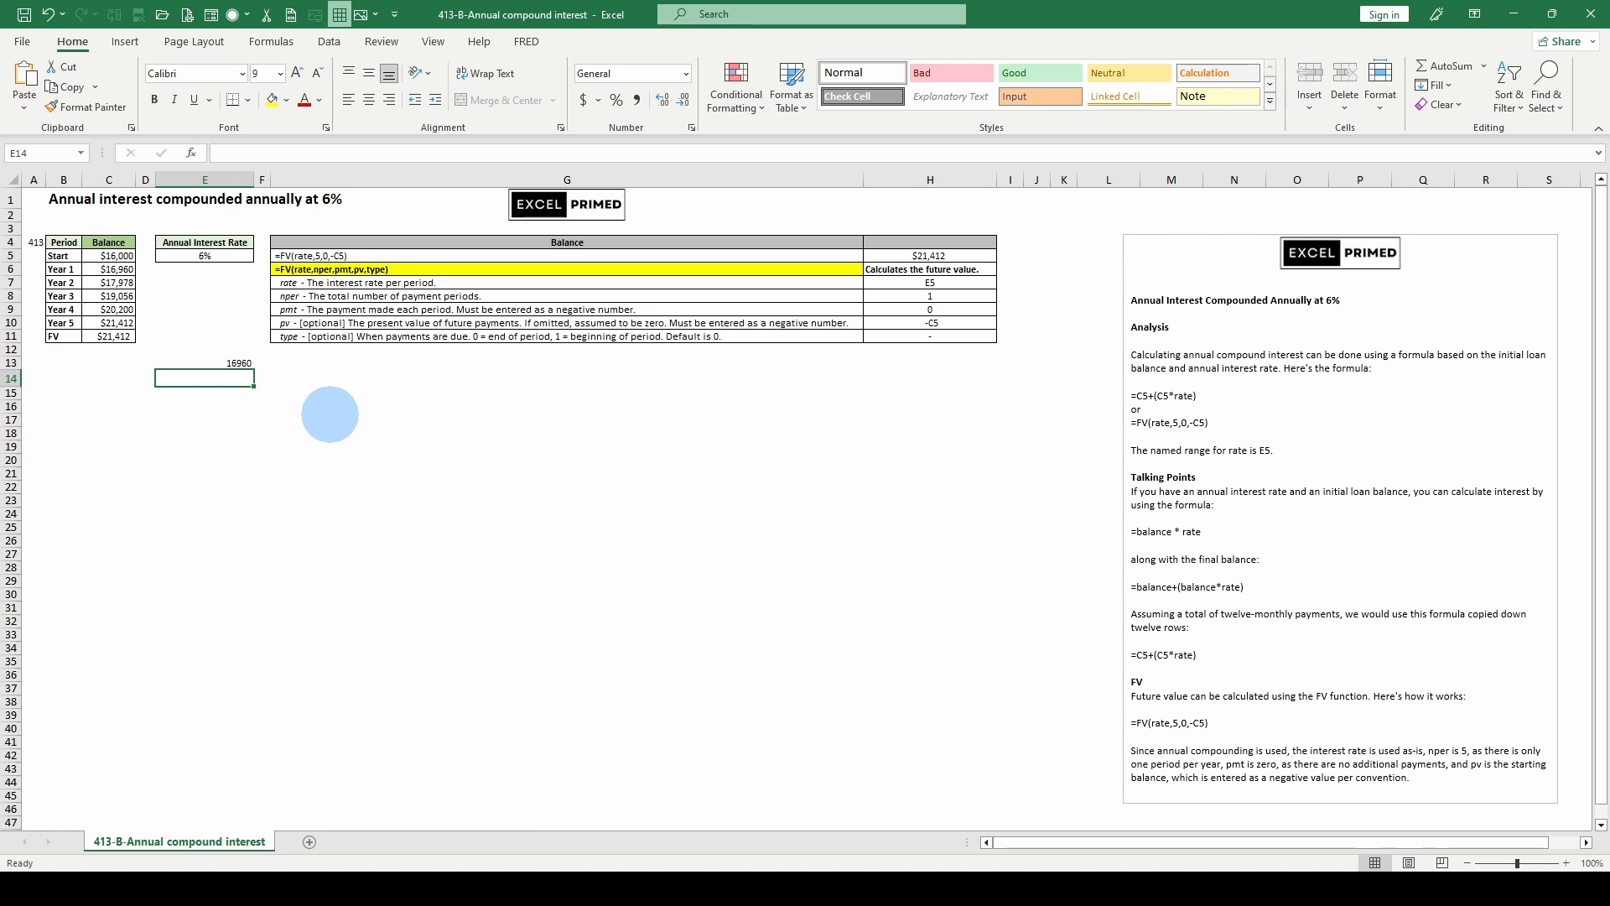
# Calculate the first year's interest in cell E14 by multiplying starting balance by rate, =C5*E5
pyautogui.write('=')
pyautogui.press('Up')
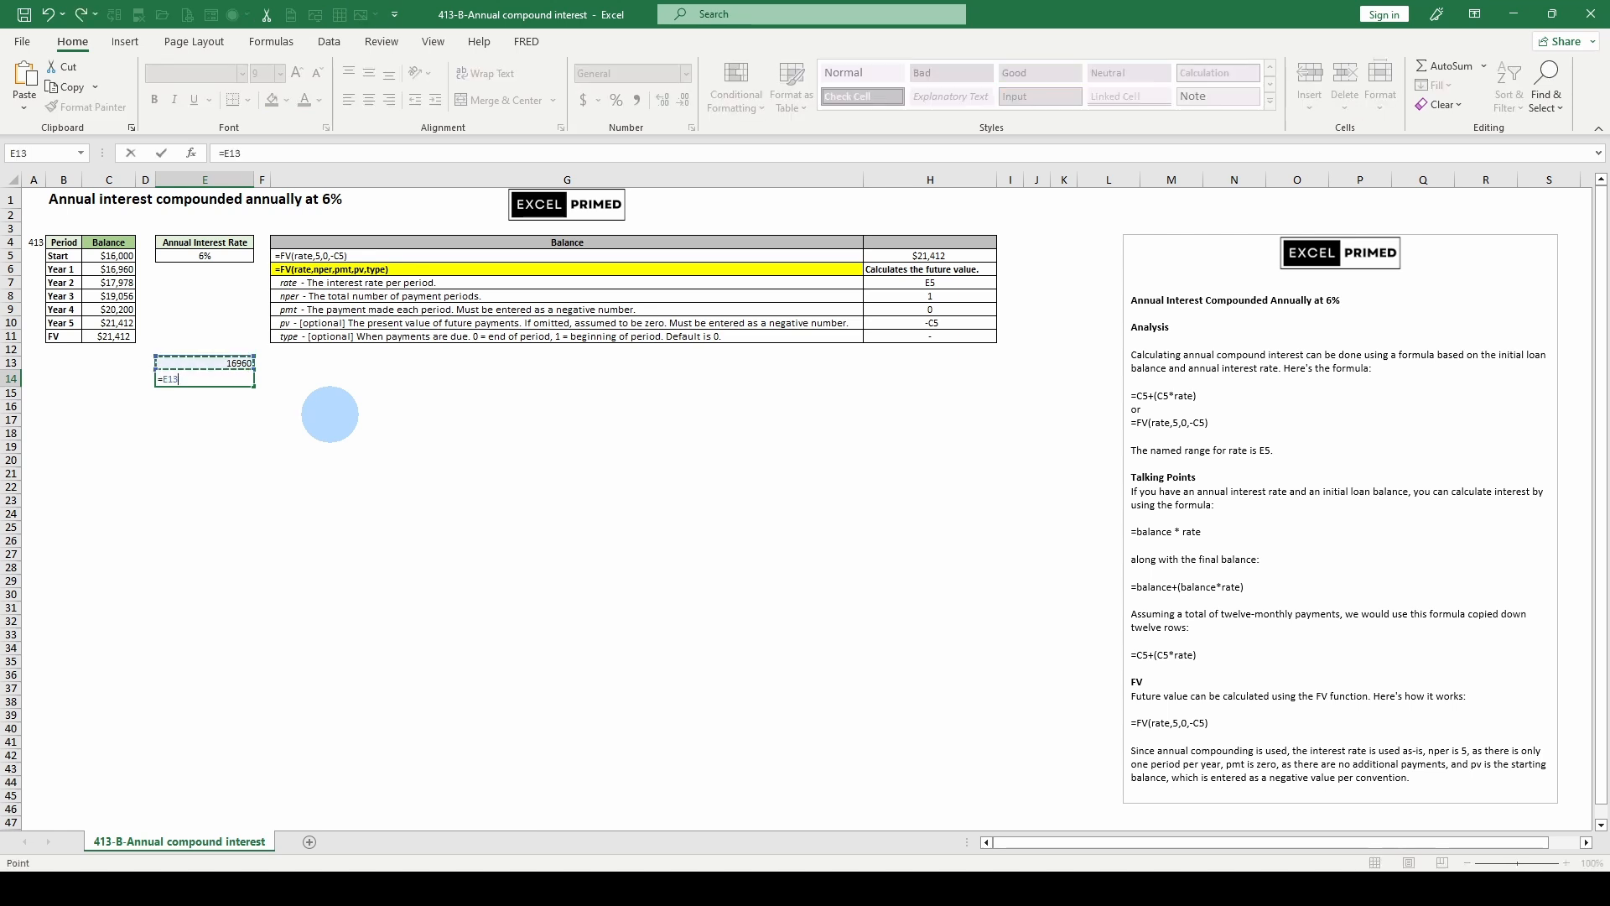
pyautogui.press('Up')
pyautogui.press('Up')
pyautogui.press('Up')
pyautogui.press('Up')
pyautogui.press('Up')
pyautogui.press('Up')
pyautogui.press('Up')
pyautogui.press('Up')
pyautogui.press('Up')
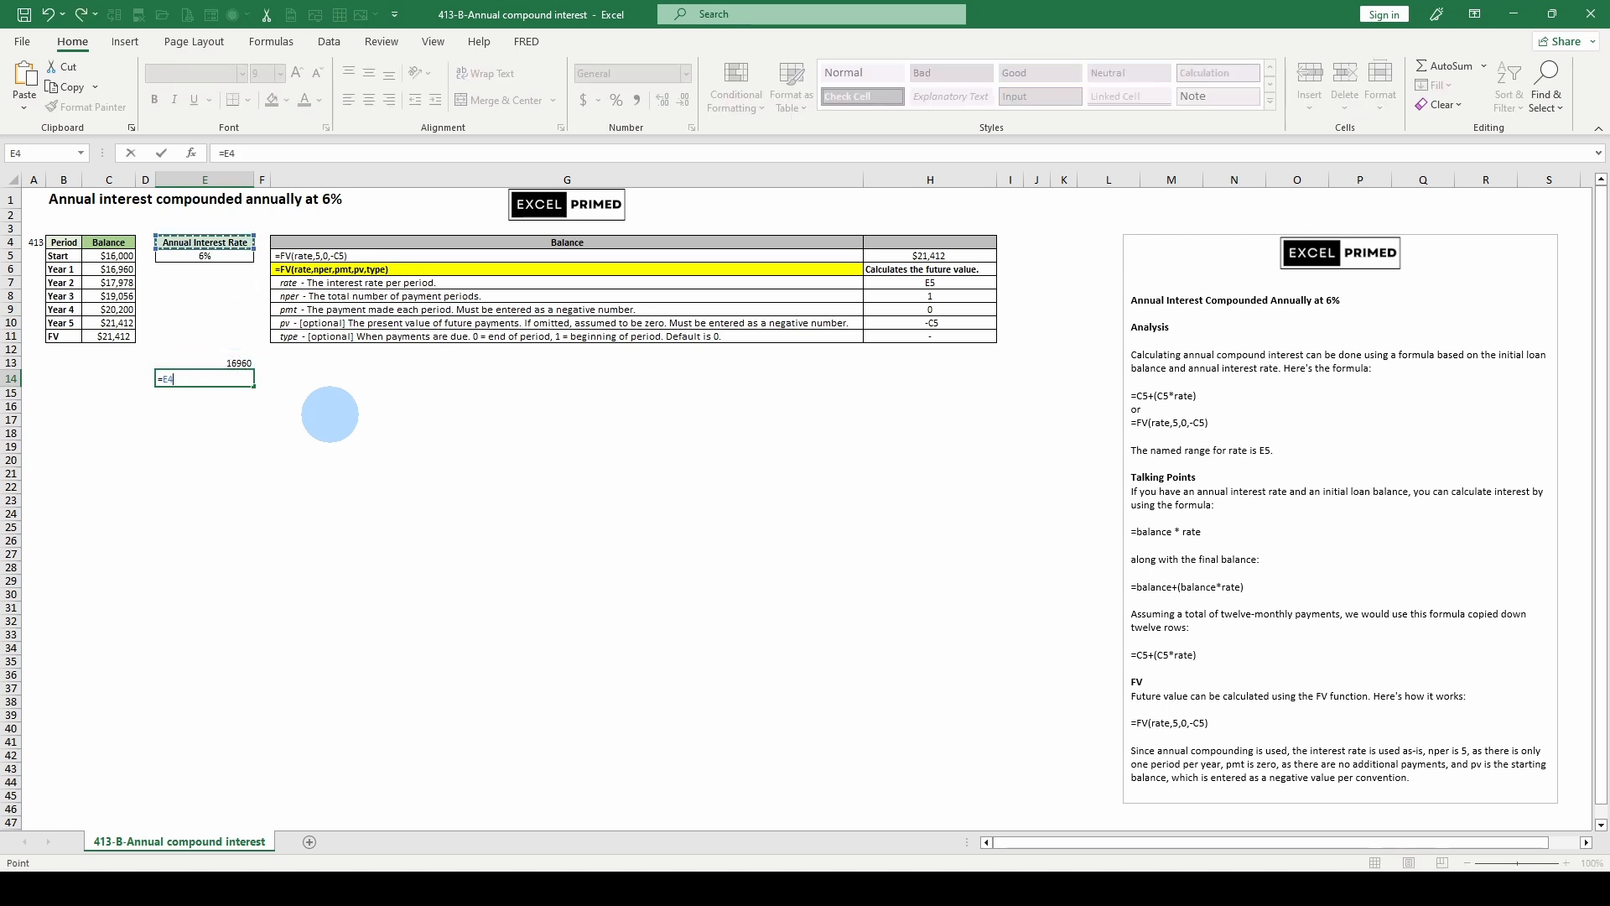
pyautogui.press('Down')
pyautogui.press('Left')
pyautogui.press('Left')
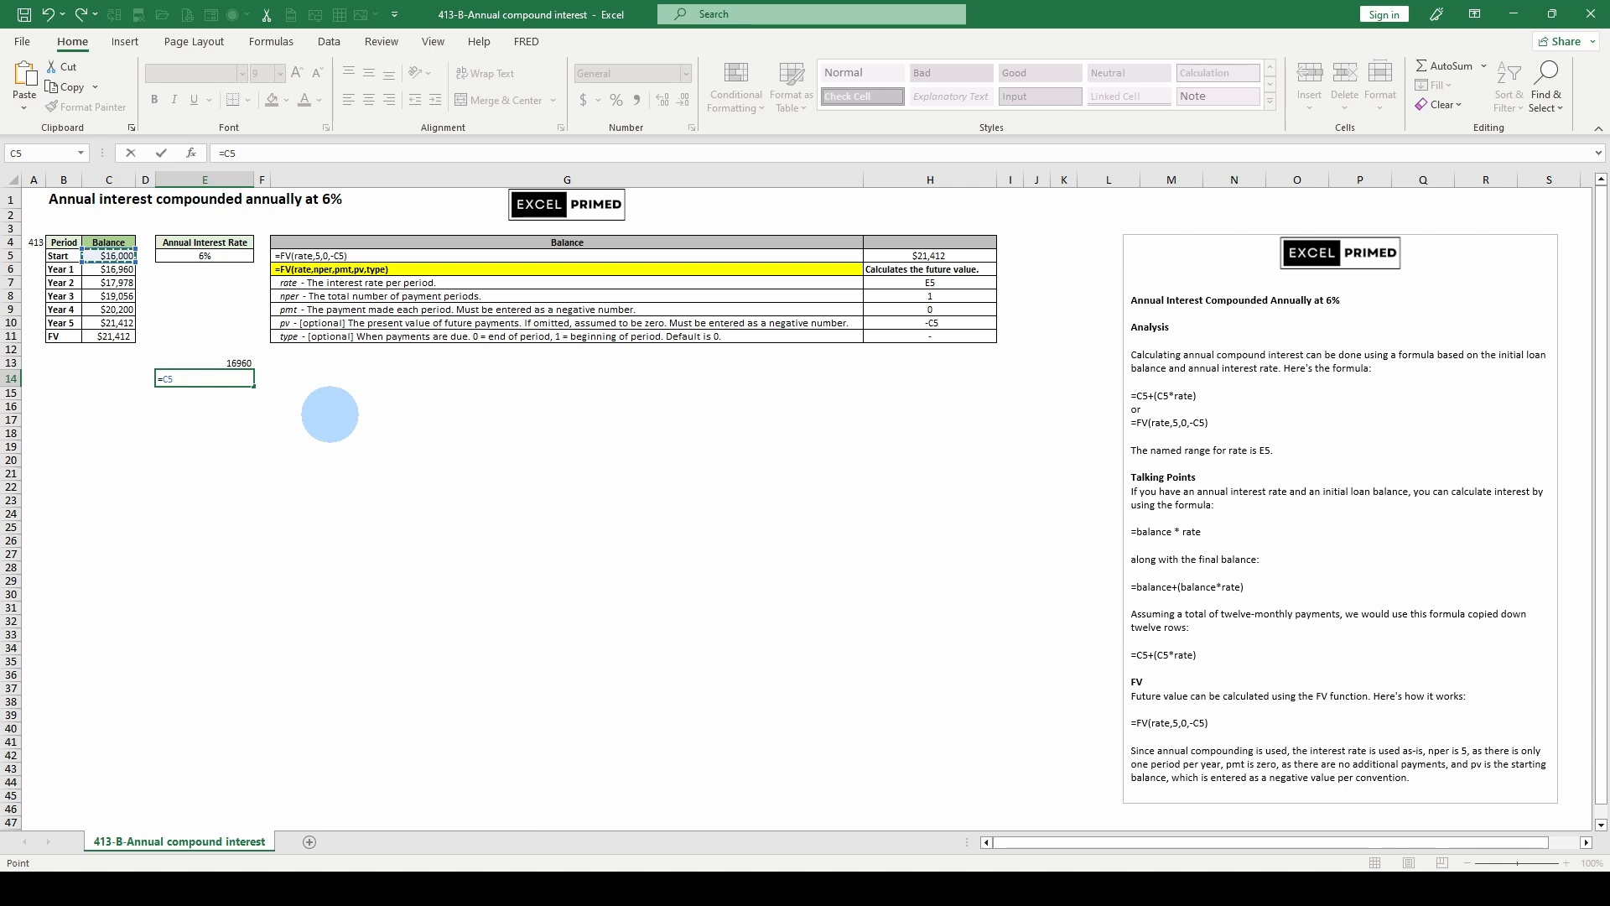
pyautogui.write('*E5')
pyautogui.press('Return')
pyautogui.press('Up')
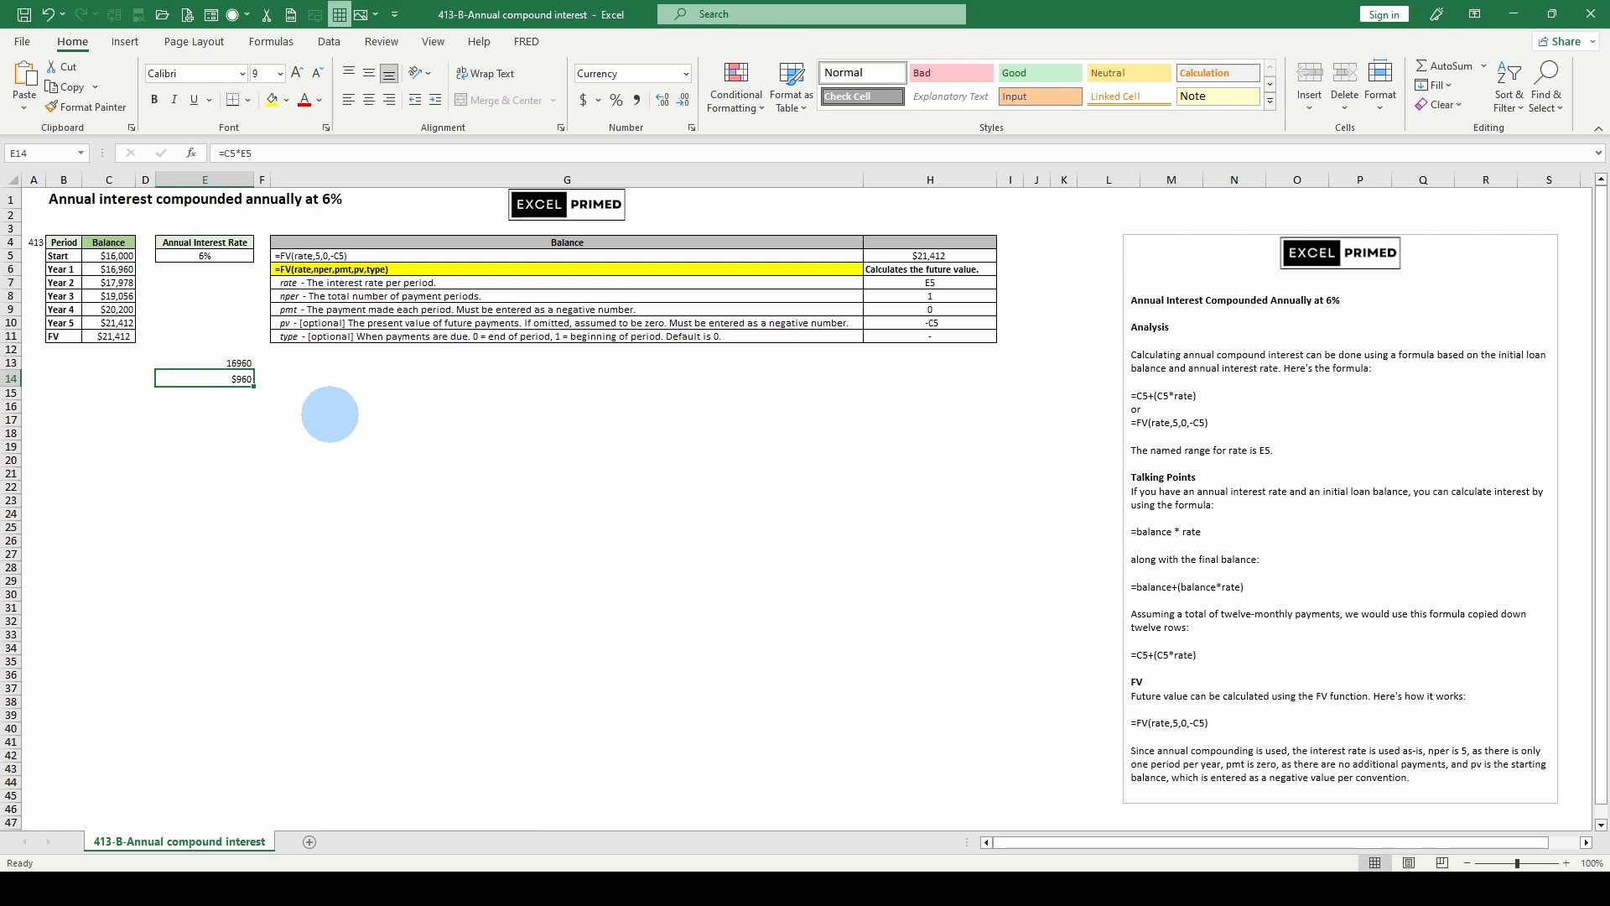
# Enter the formula =E13*1+.06 in cell E15, referencing the first-year balance
pyautogui.press('Down')
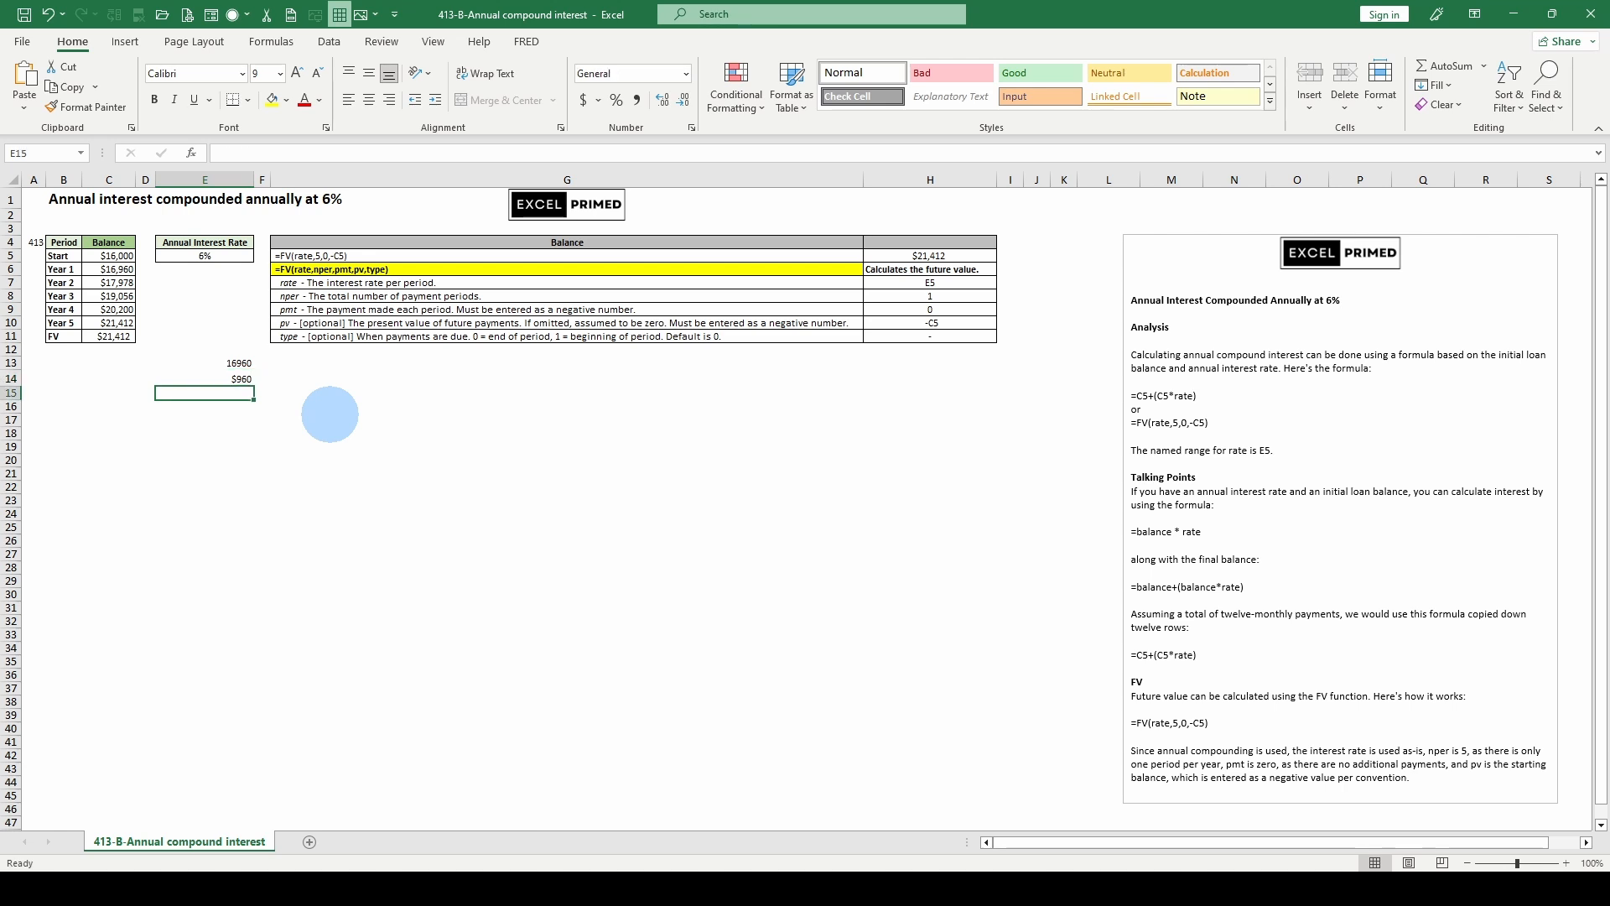
pyautogui.write('=')
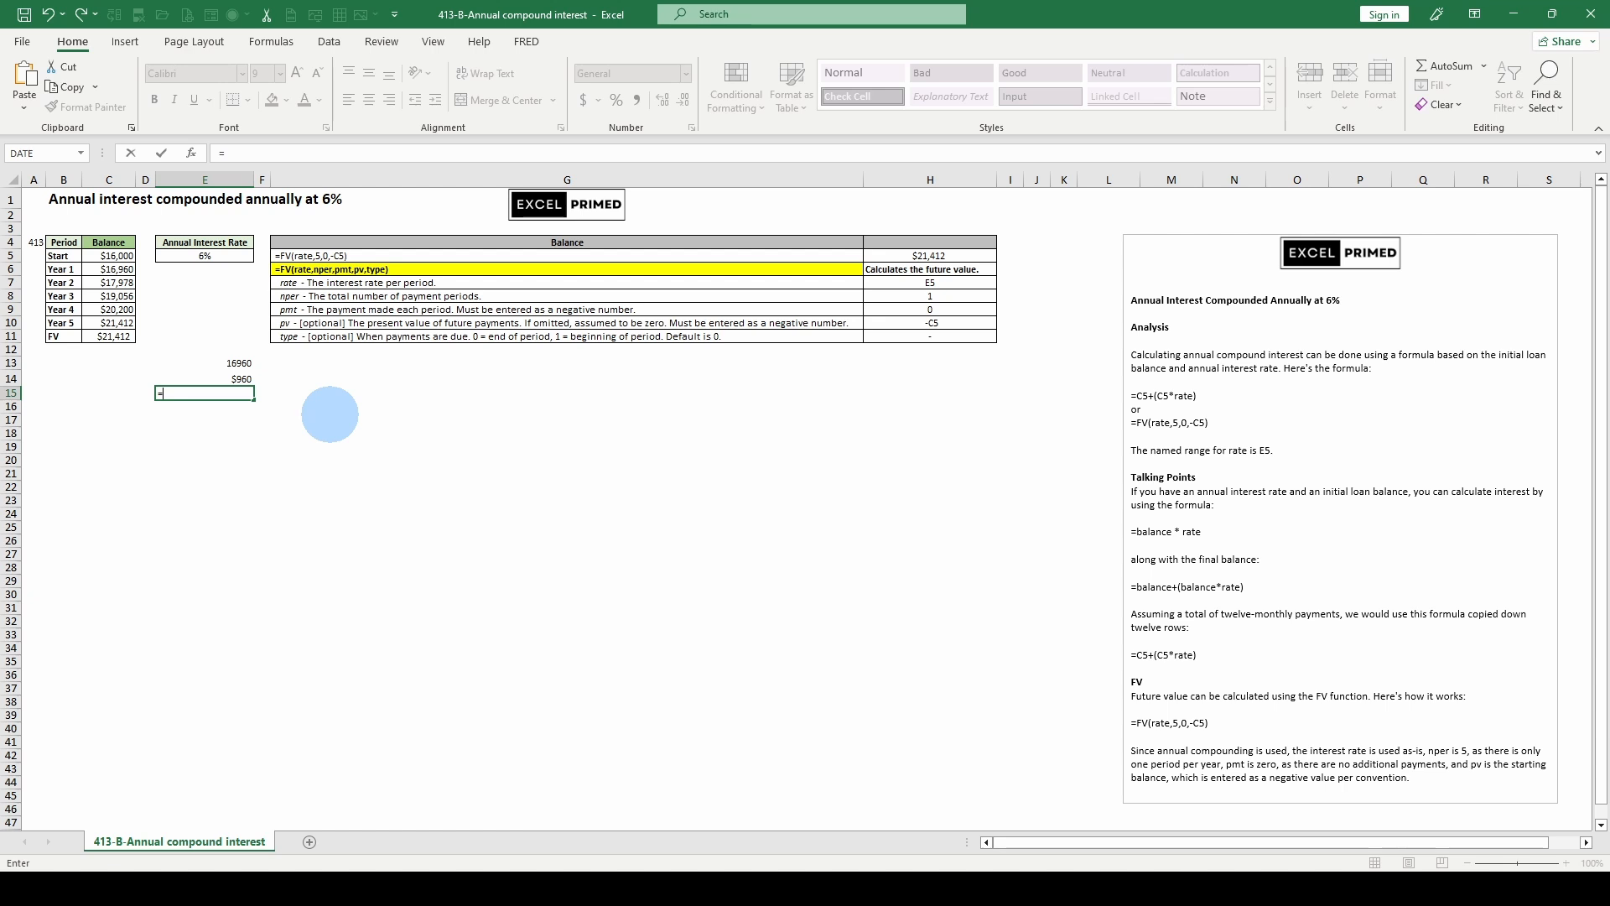
pyautogui.press('Up')
pyautogui.press('Up')
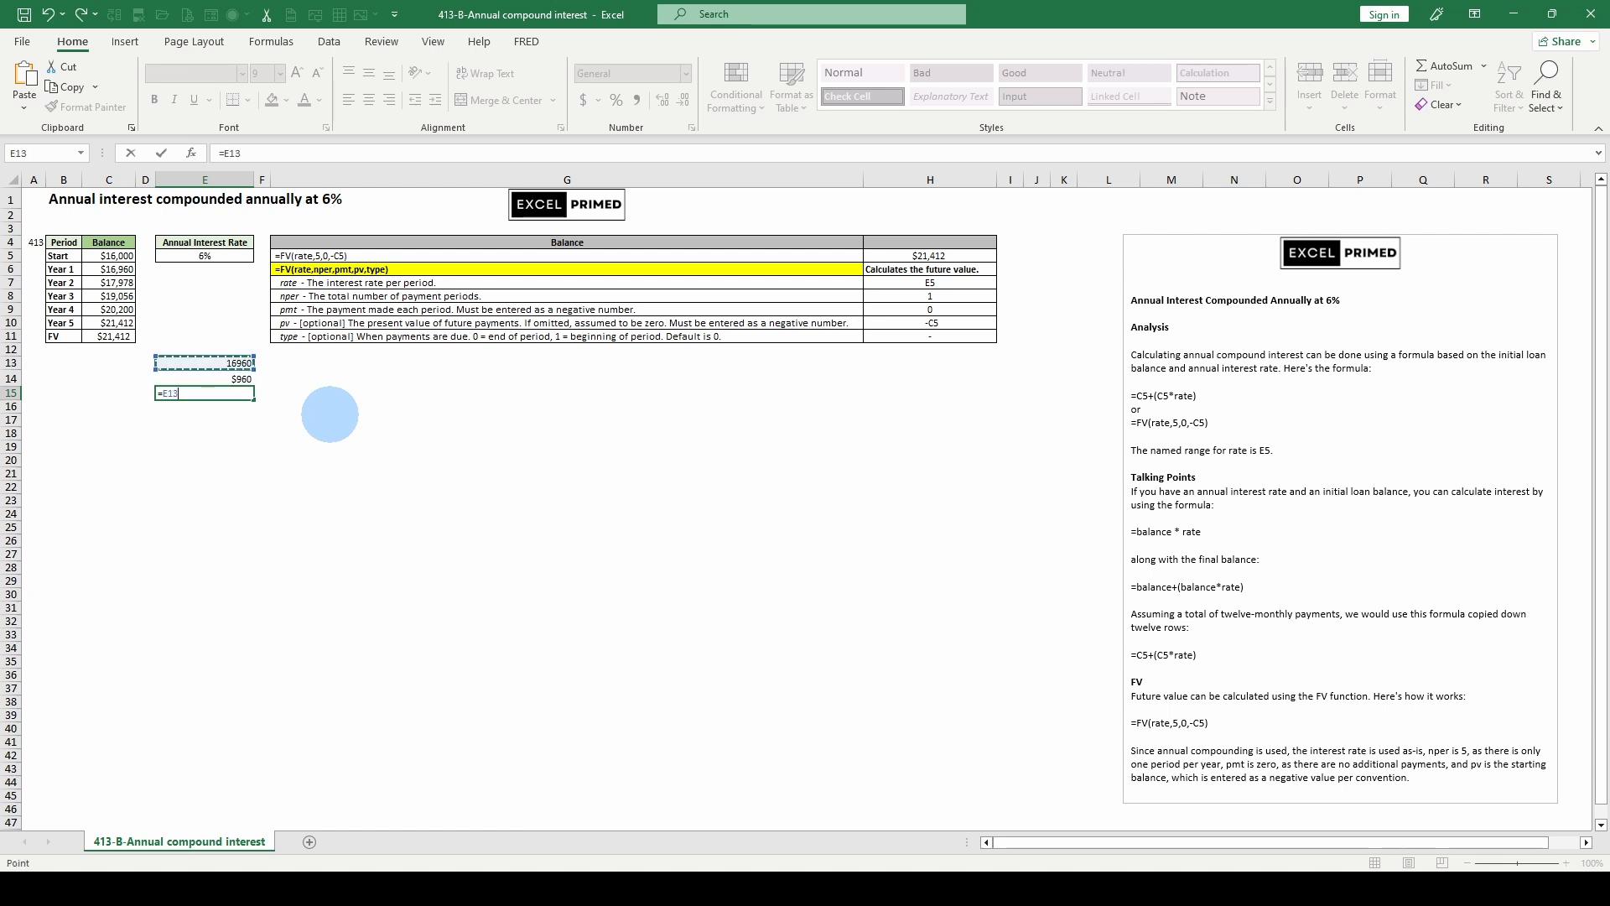
pyautogui.write('*1+.06')
pyautogui.hotkey('ctrl', 'Return')
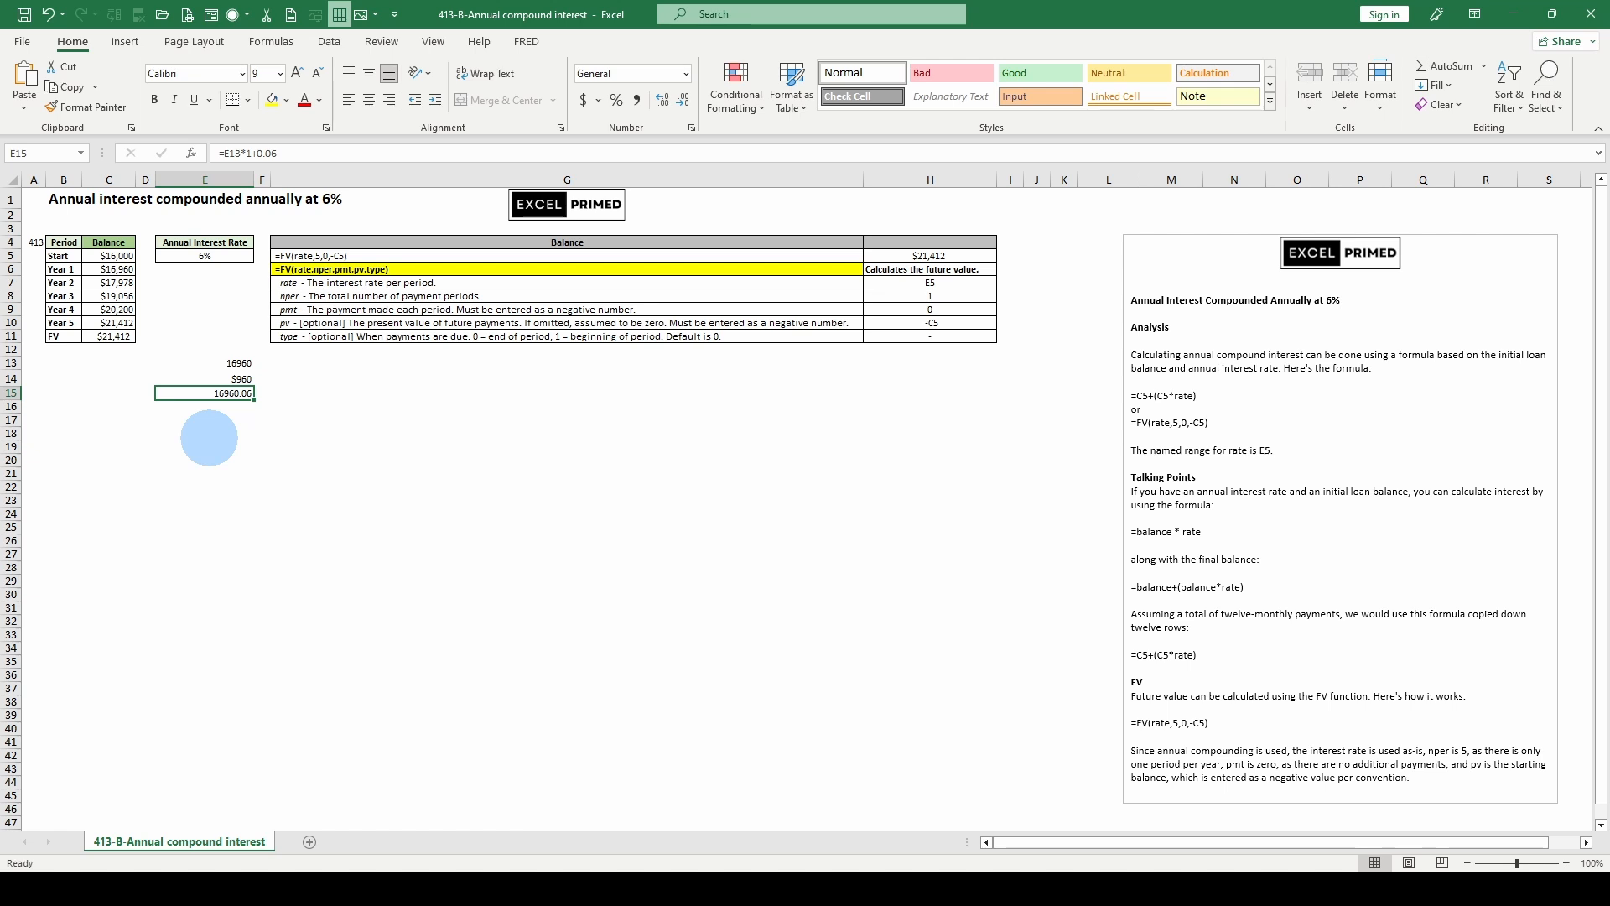
# Add parentheses around the growth factor in E15 so the formula reads =E13*(1+0.06)
pyautogui.click(246, 154)
pyautogui.write('(')
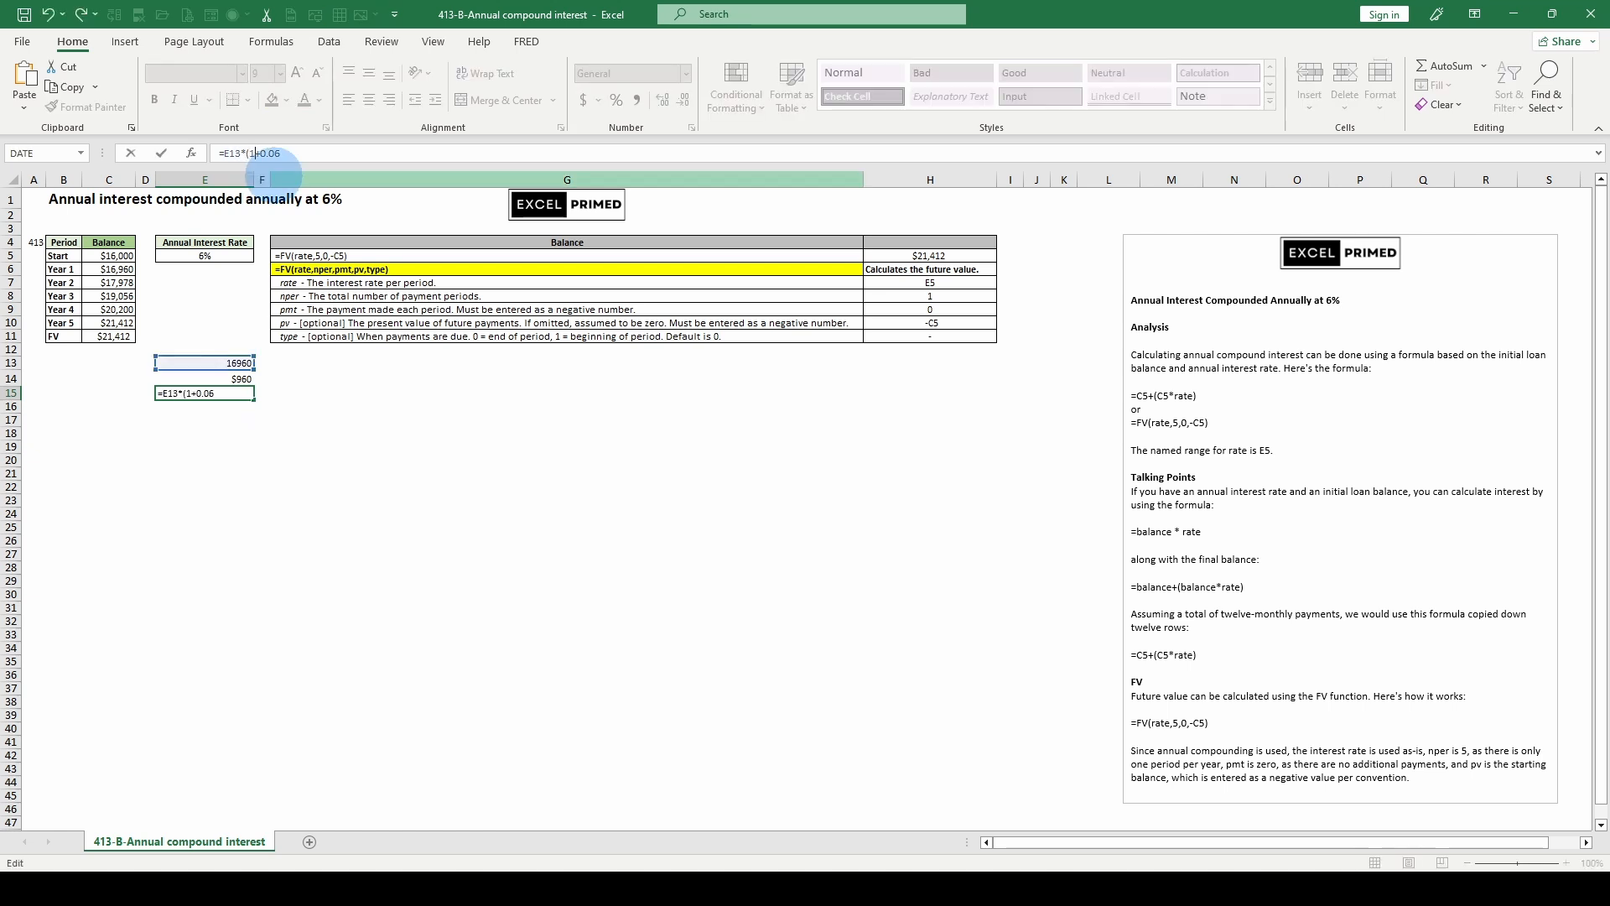
pyautogui.write(')')
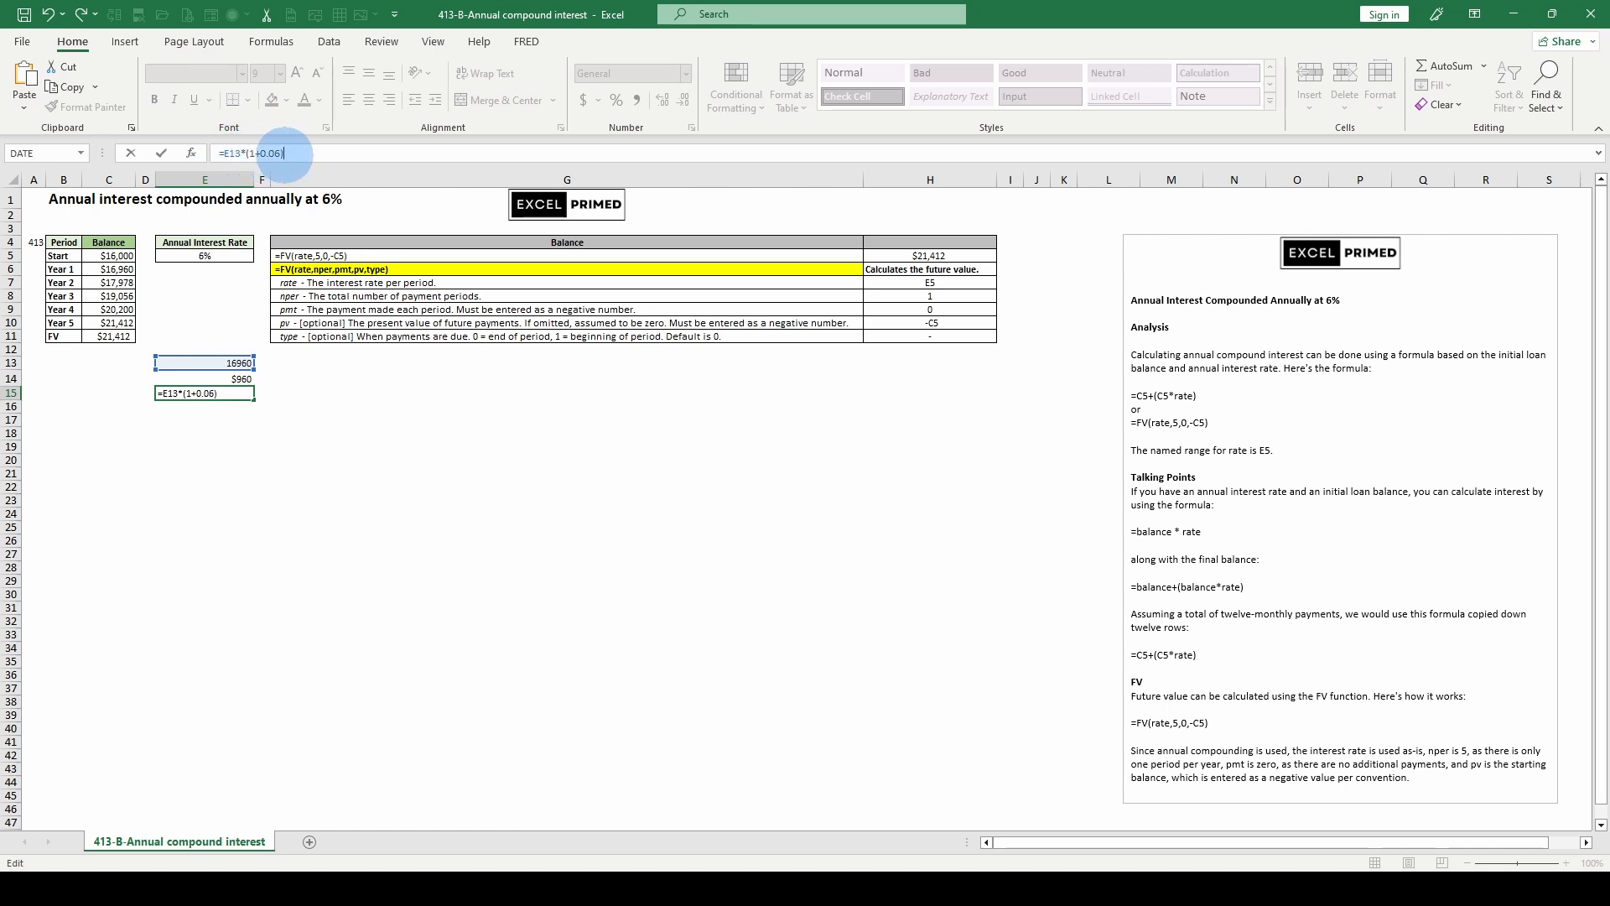
pyautogui.click(206, 380)
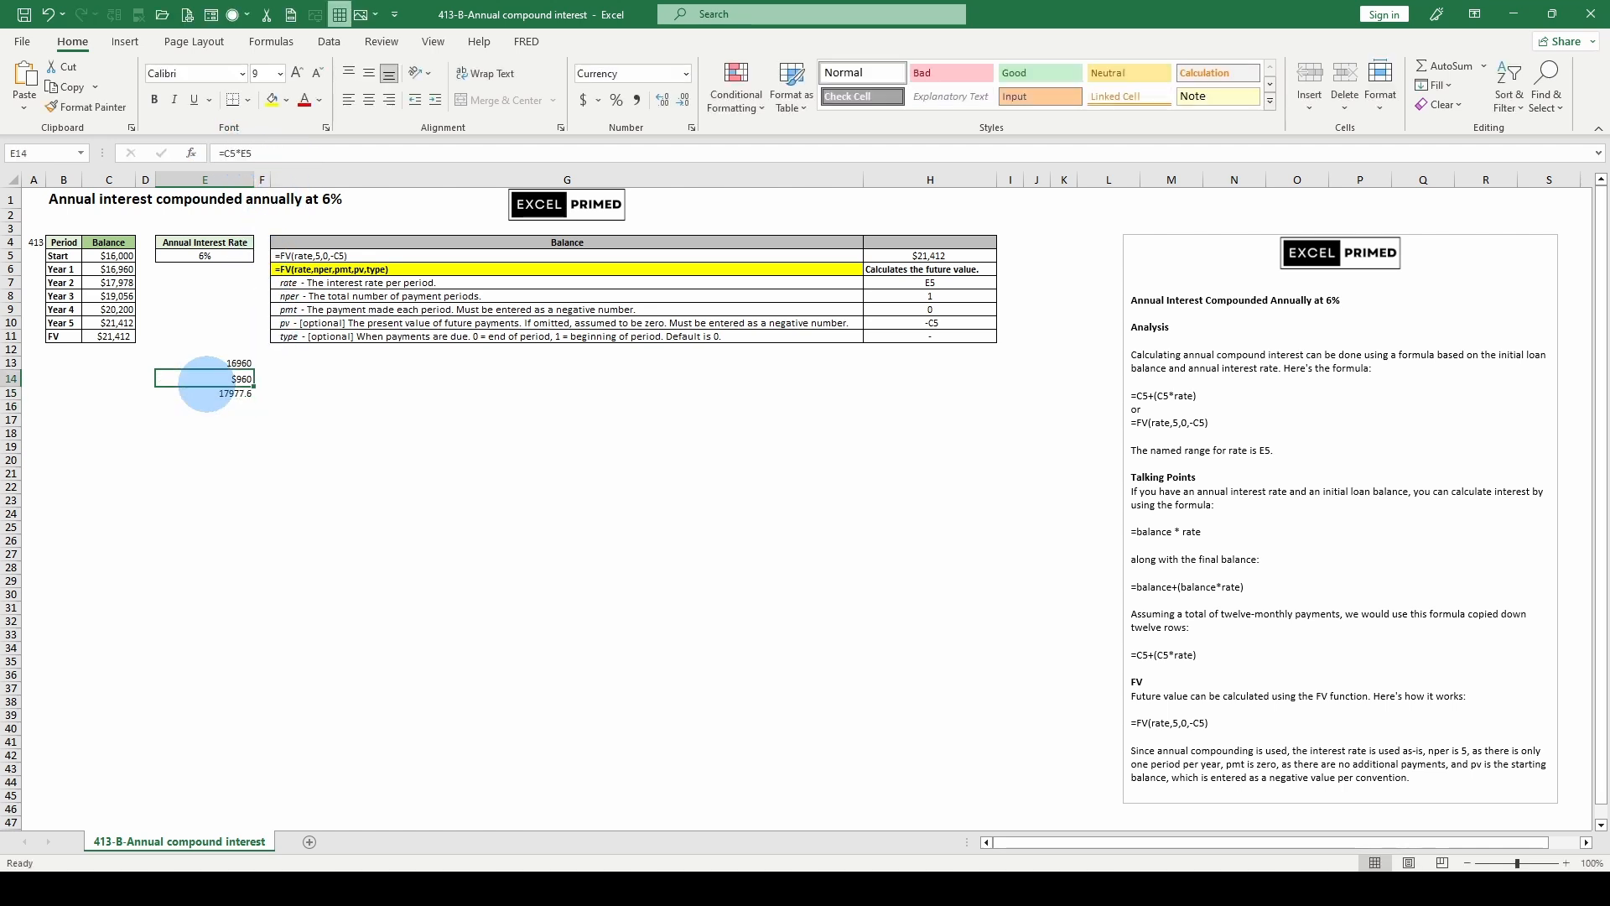
pyautogui.click(206, 392)
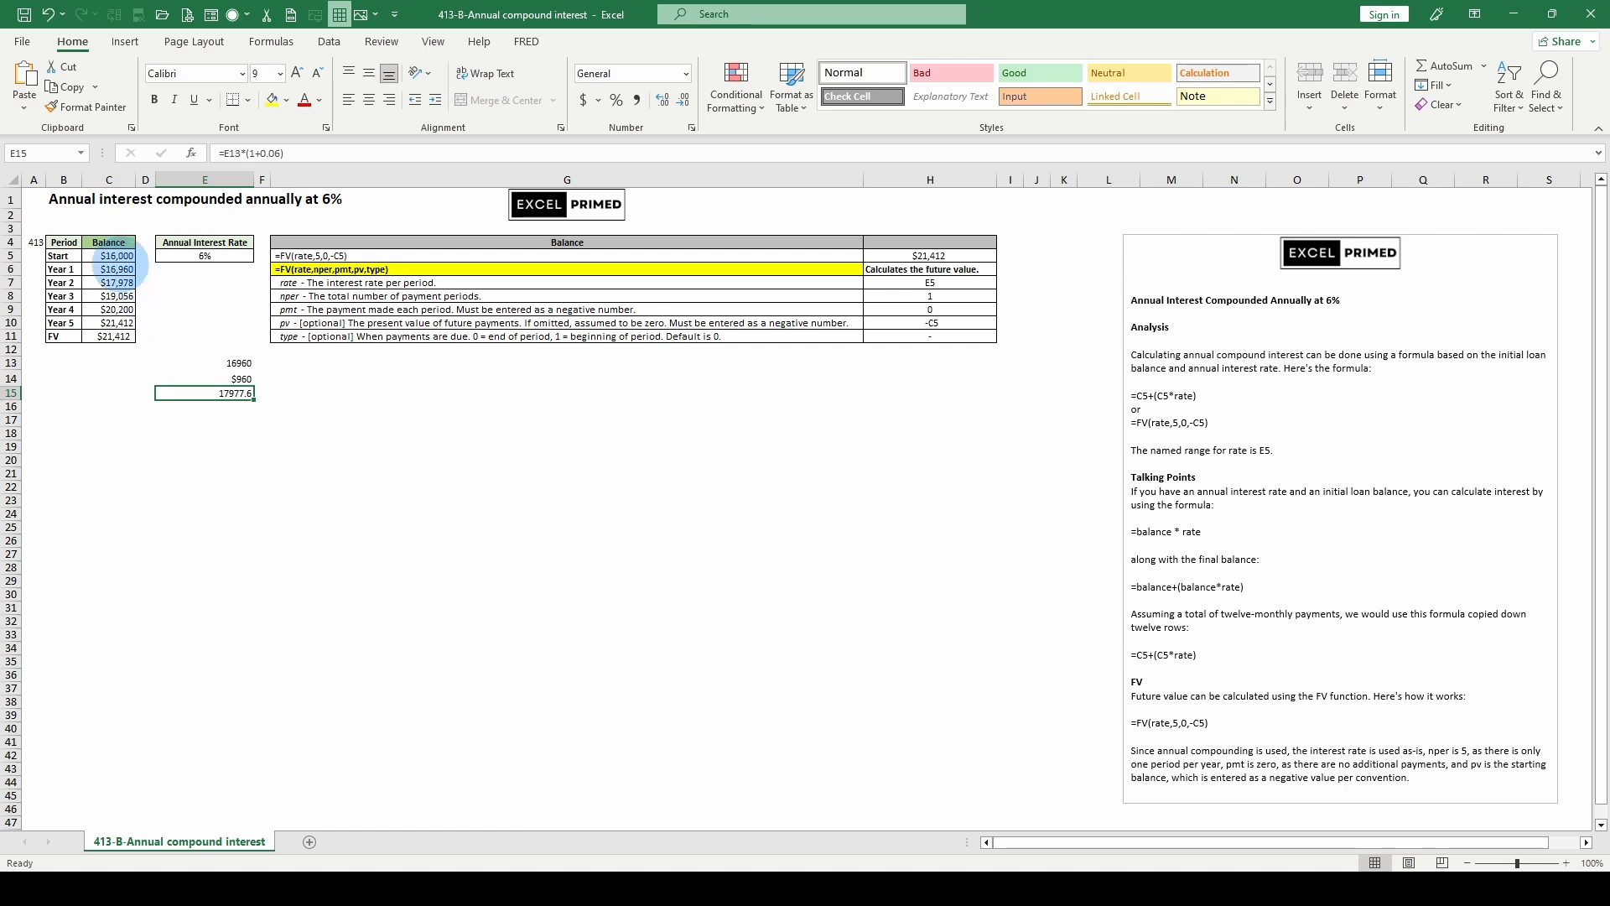
# Compare the Year 2 and Year 5 balance formulas with the calculation in E13 and the FV formula in C11
pyautogui.click(109, 282)
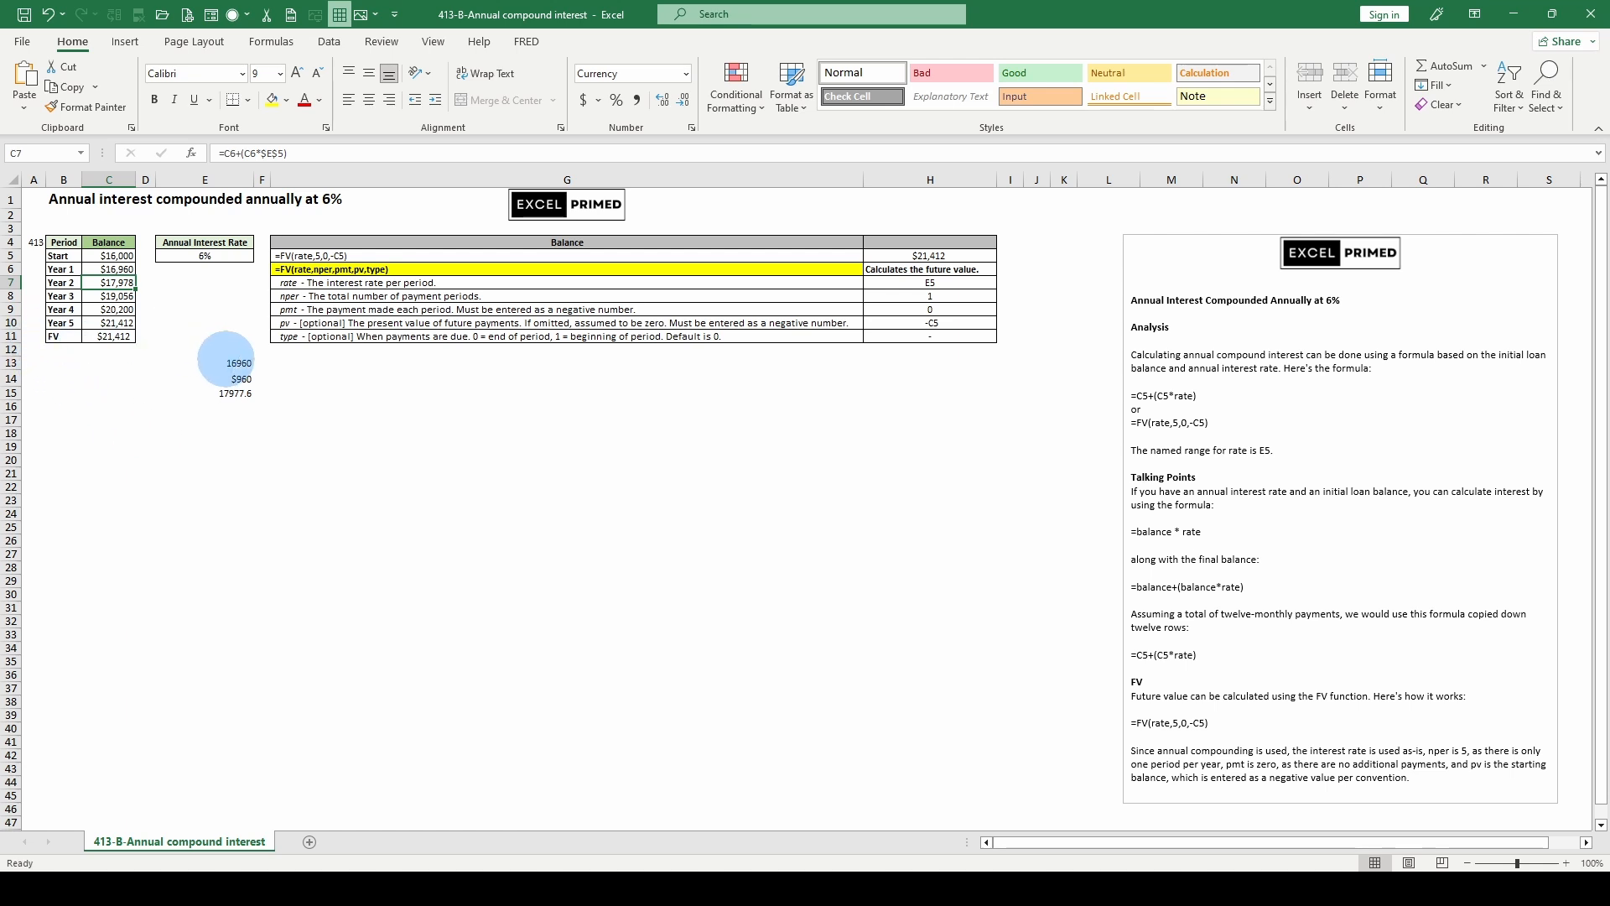
pyautogui.click(120, 323)
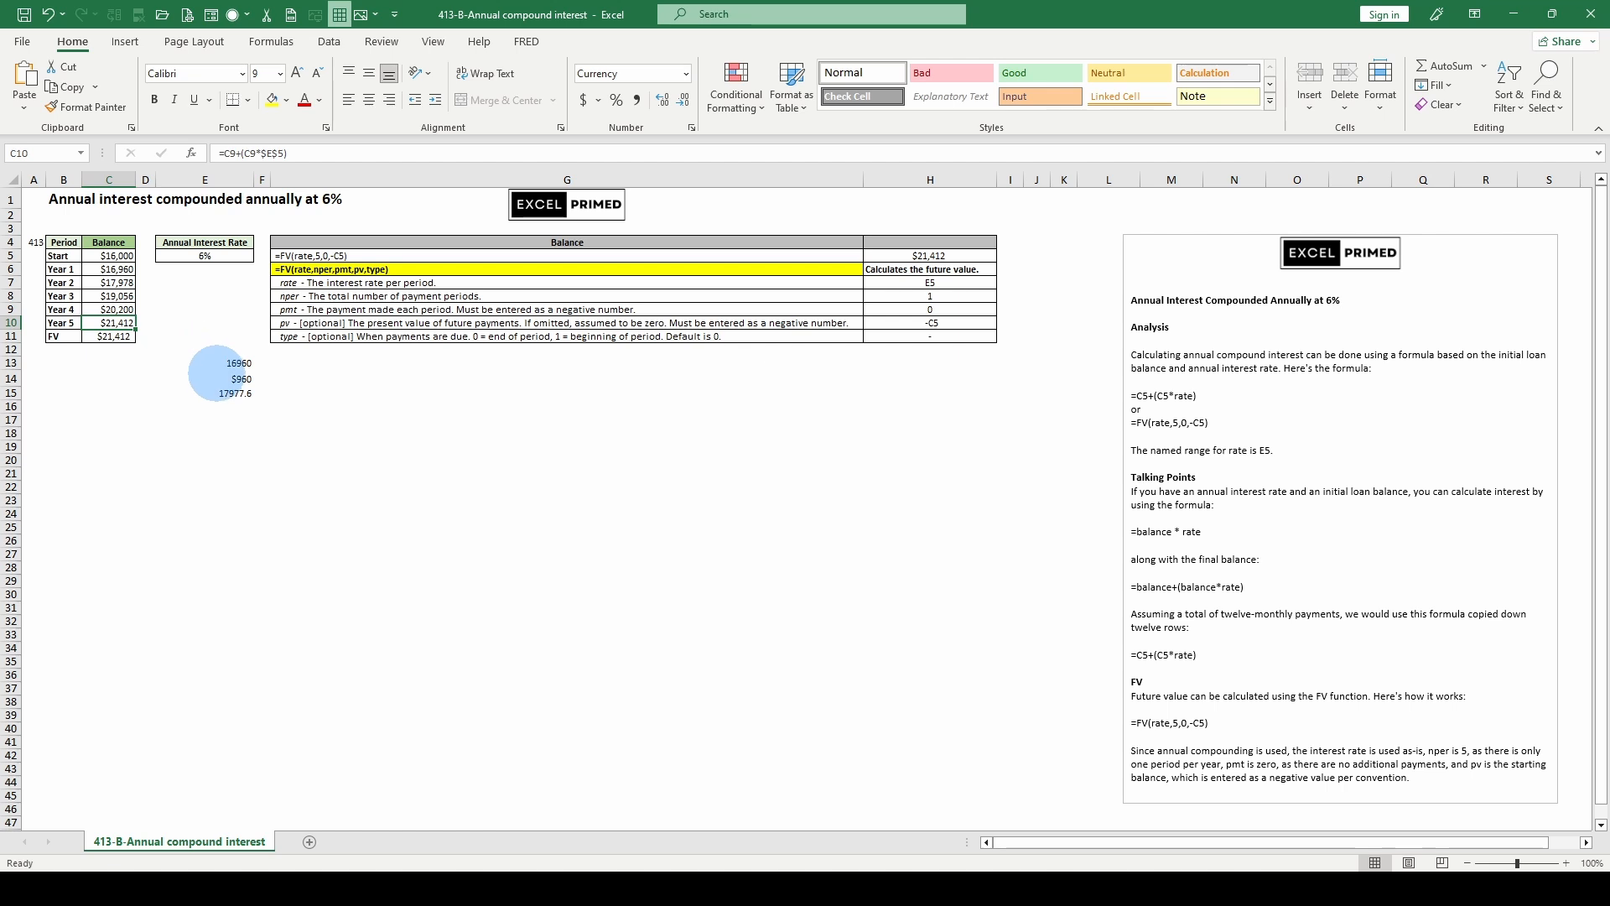
pyautogui.click(220, 363)
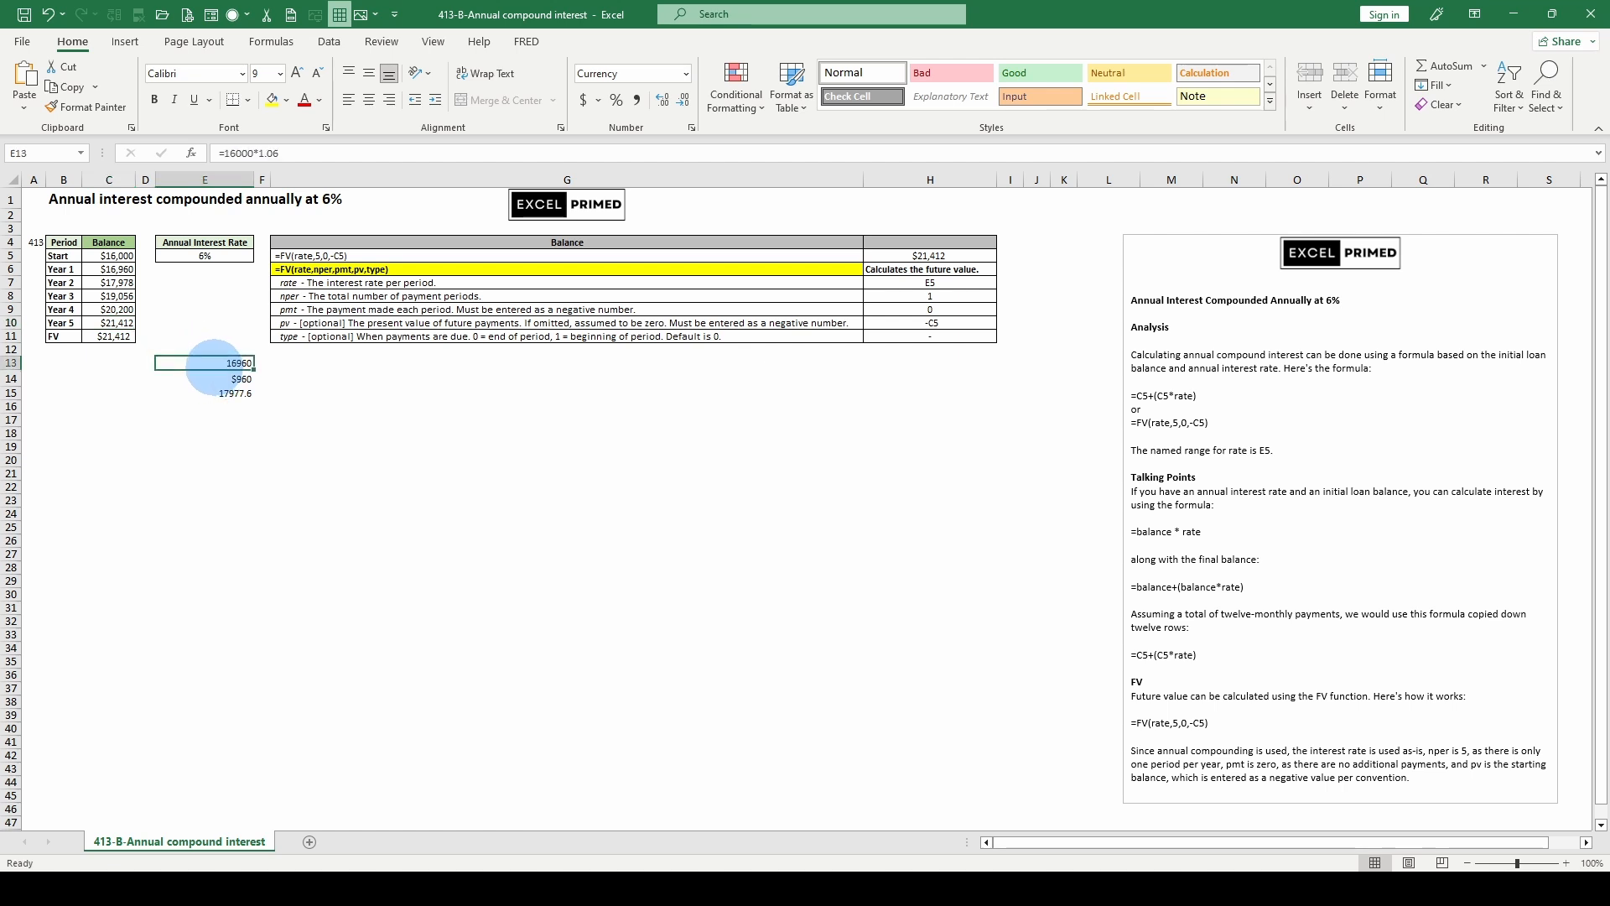
pyautogui.click(114, 336)
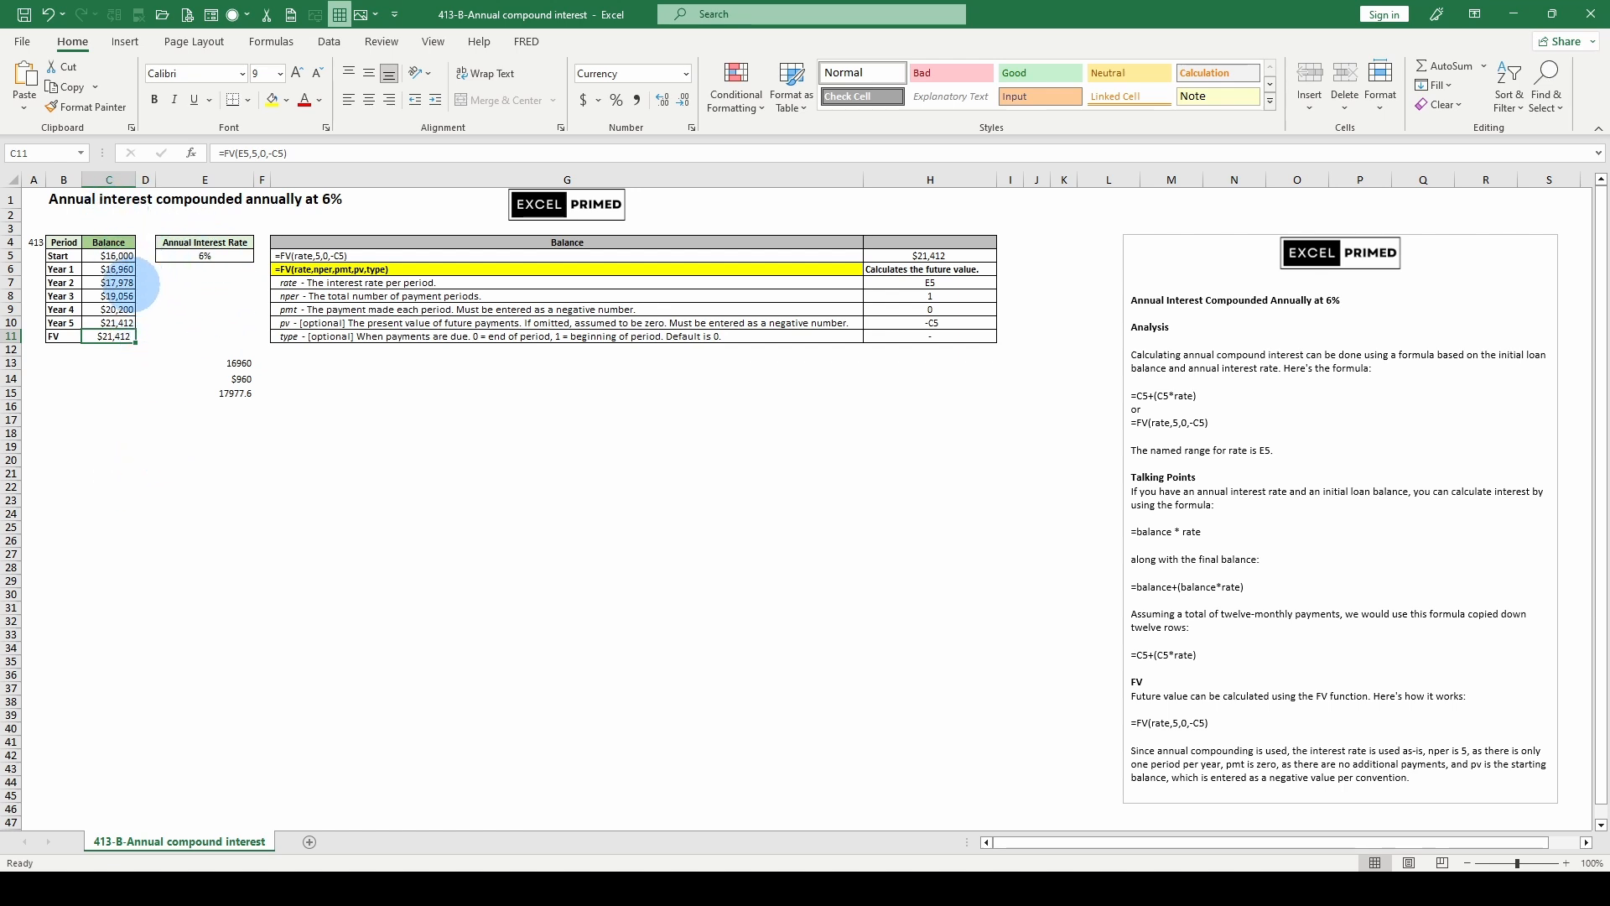
pyautogui.moveTo(143, 285); pyautogui.dragTo(109, 340)
pyautogui.click(107, 285)
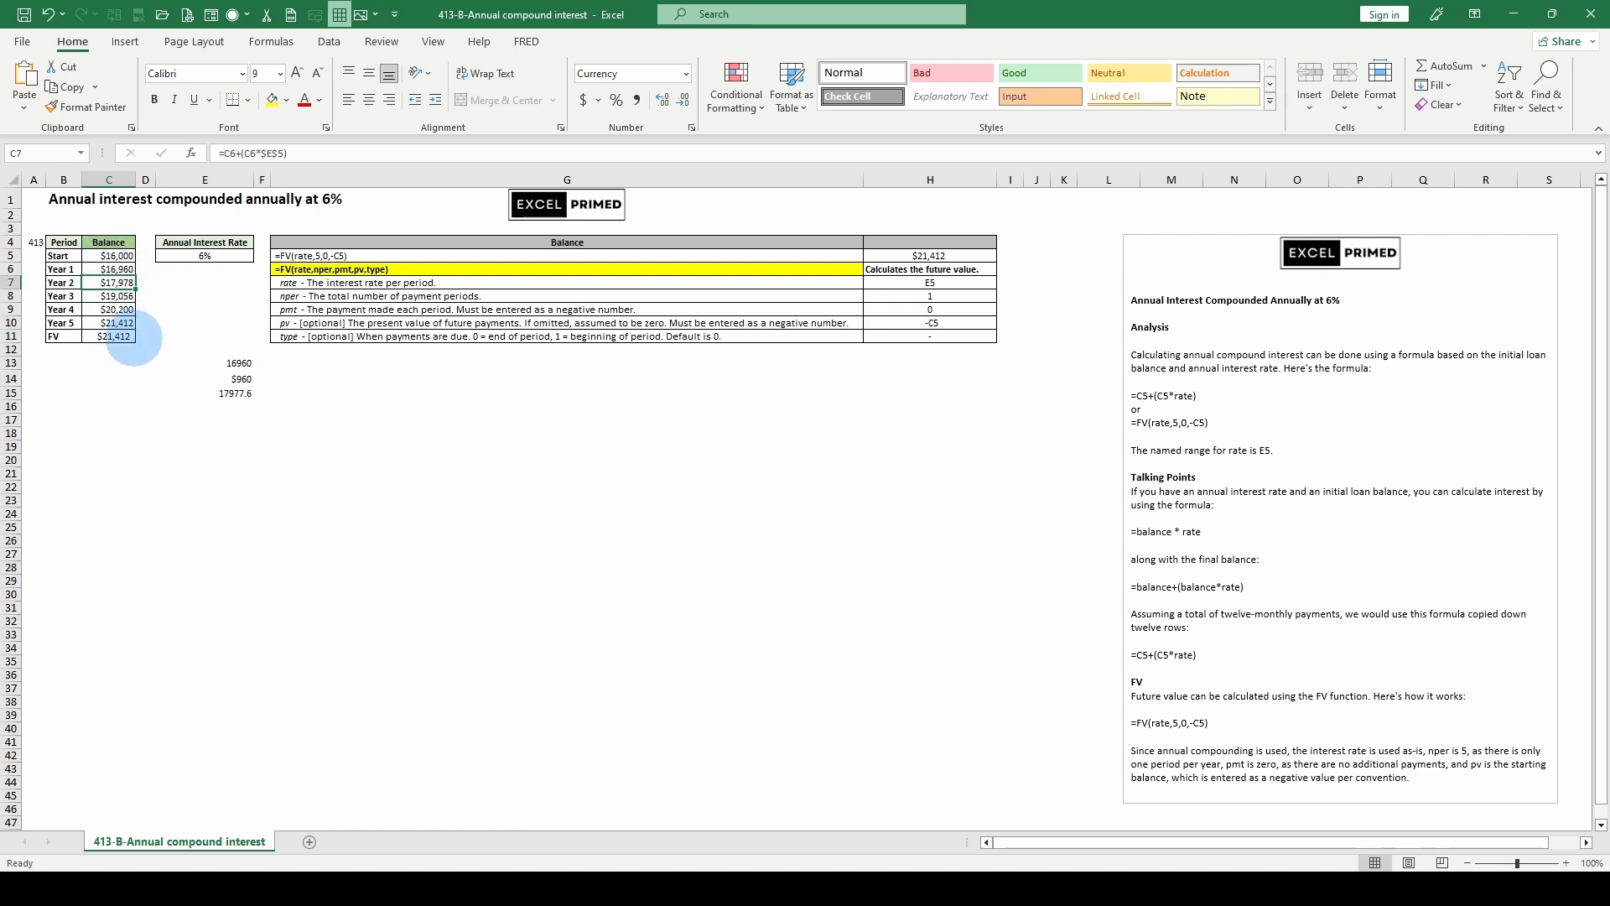
pyautogui.click(319, 283)
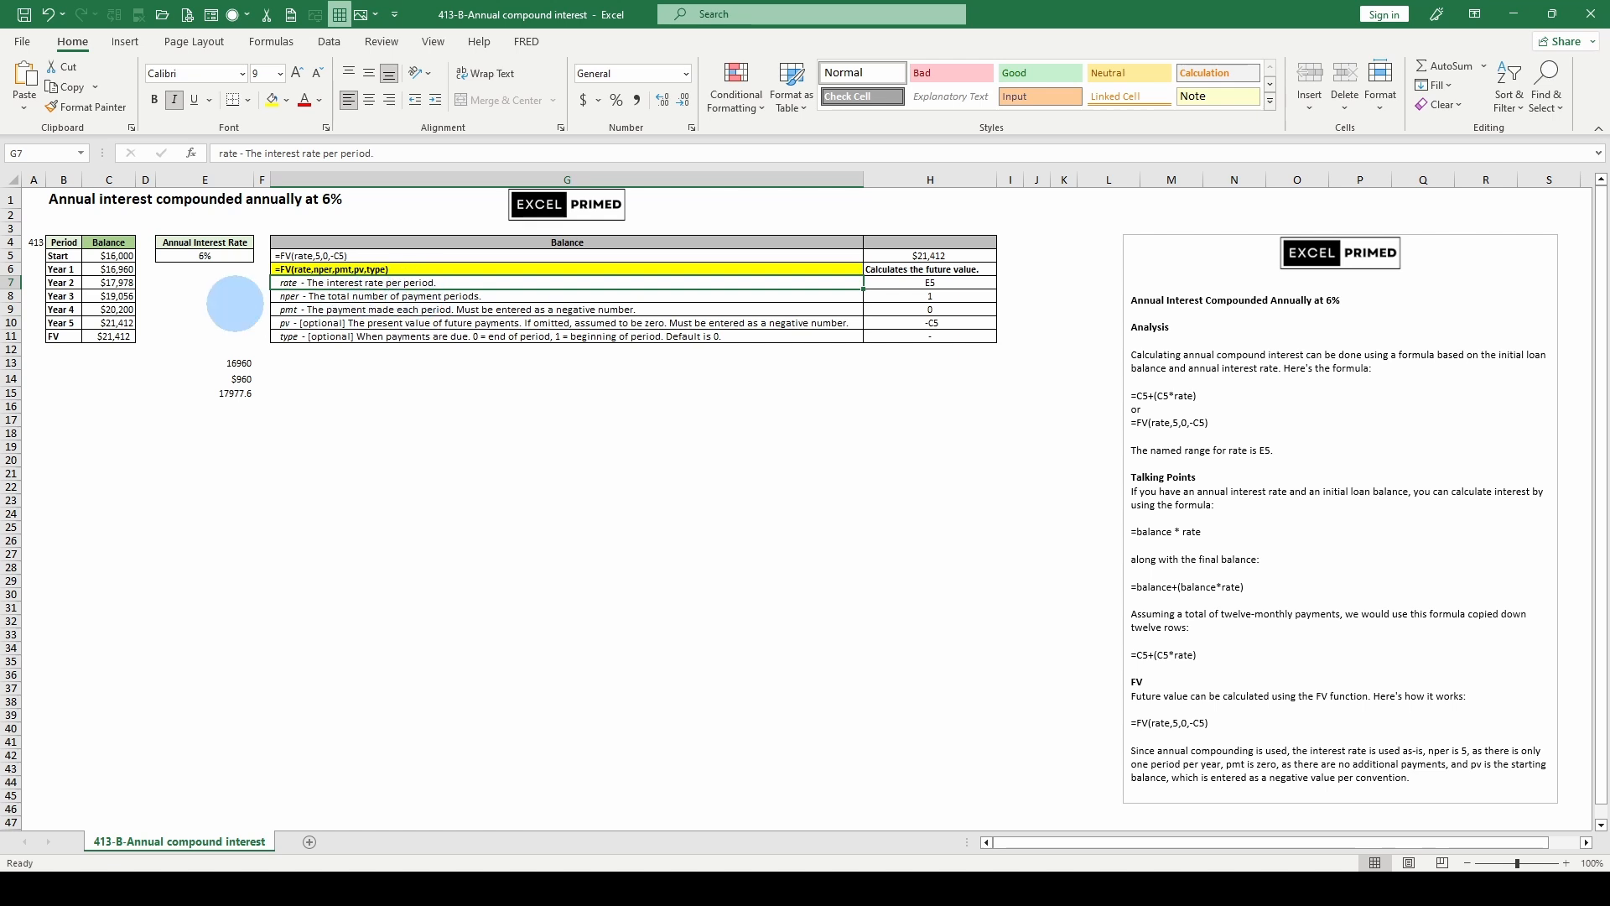
# Examine the rate, nper and pv arguments of the FV formula in C11, then leave it unedited
pyautogui.click(111, 336)
pyautogui.click(243, 151)
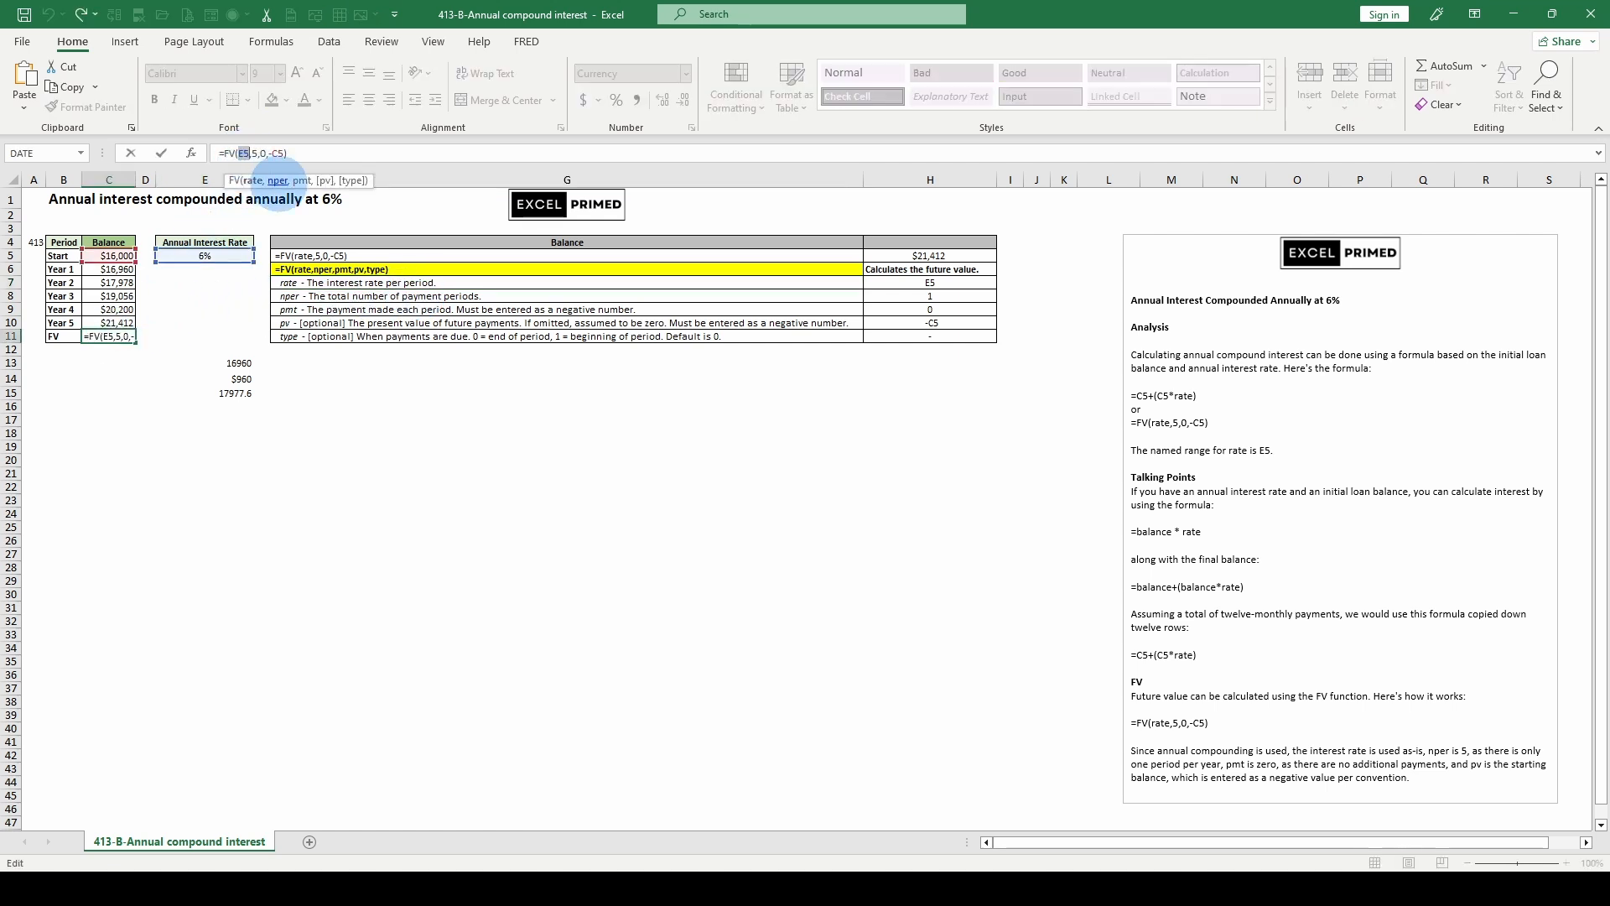
pyautogui.click(254, 153)
pyautogui.moveTo(286, 152); pyautogui.dragTo(268, 152)
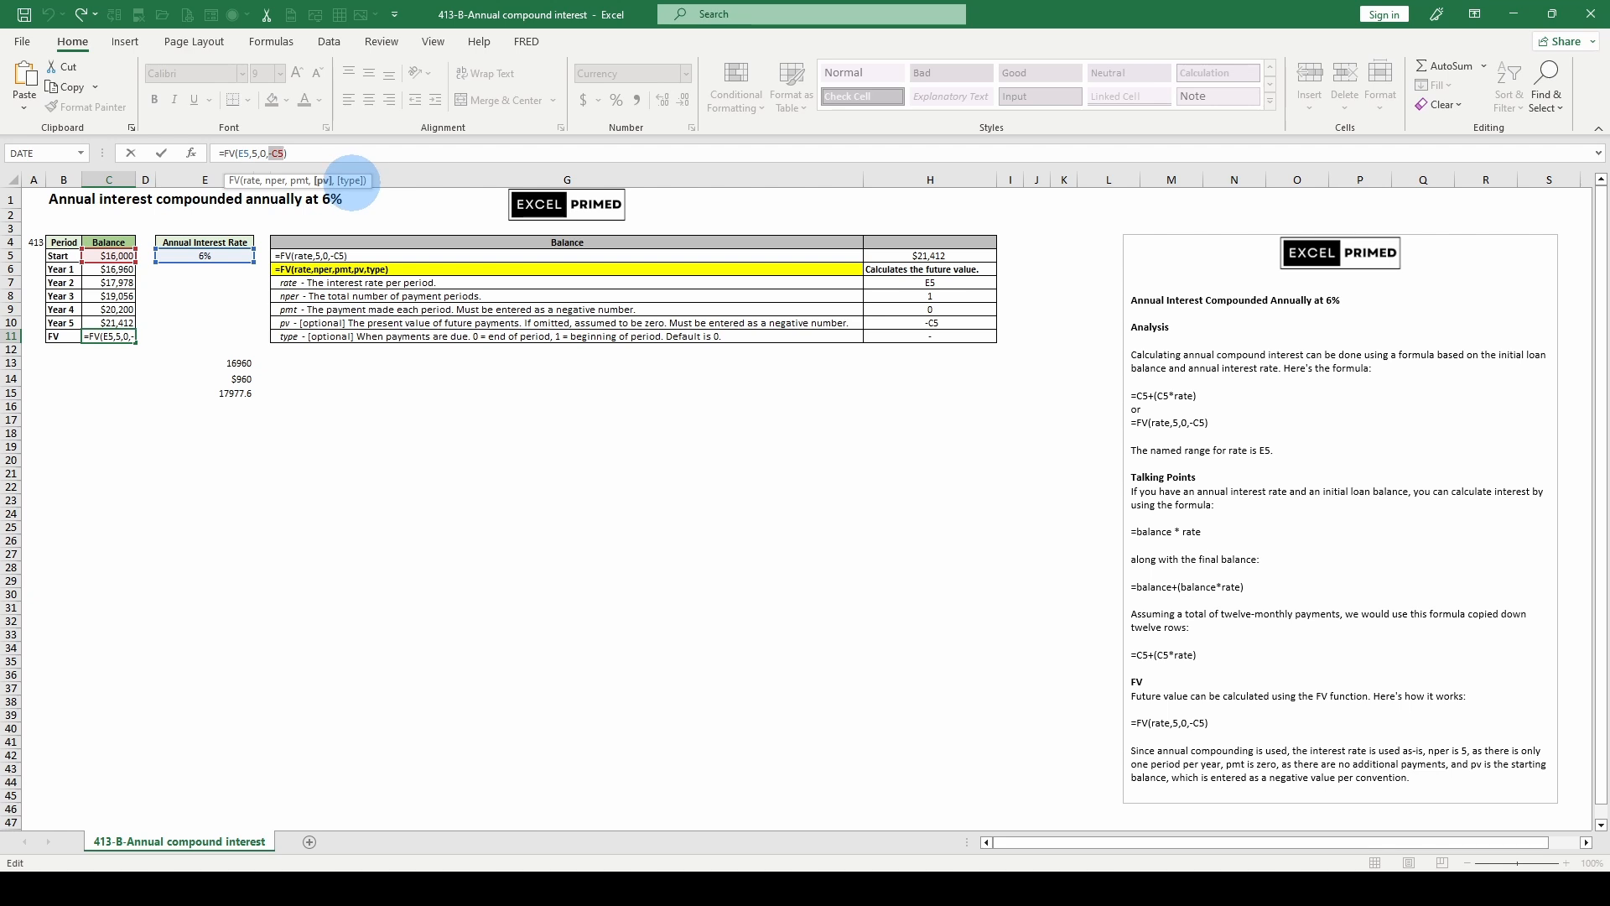
pyautogui.press('Escape')
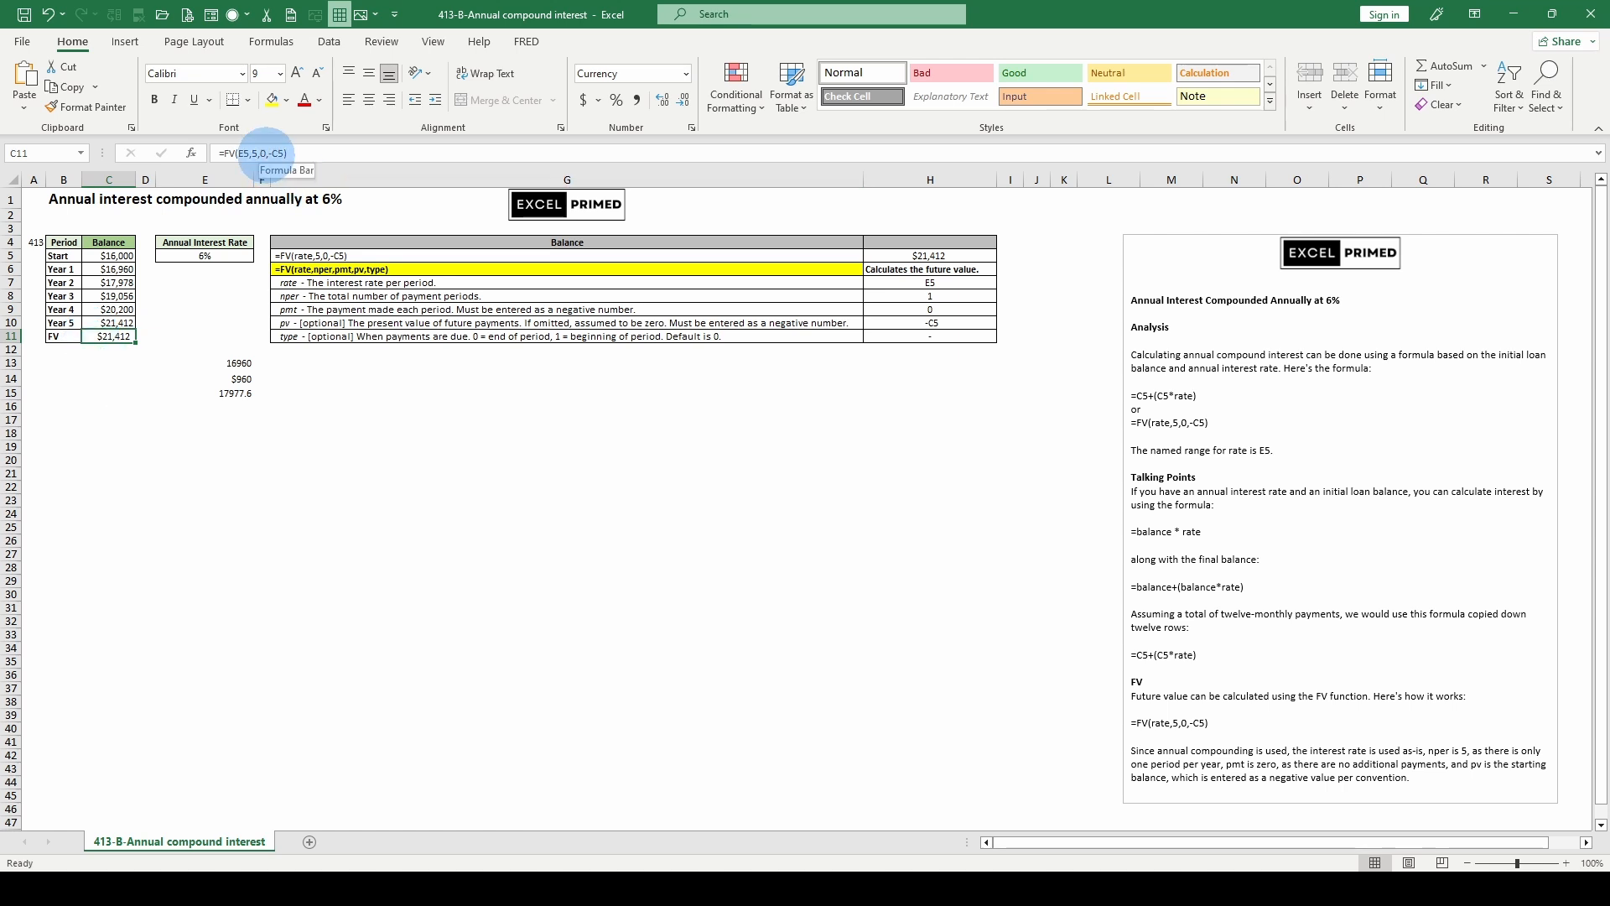
# Remove the minus sign from the pv argument in C11, making the formula =FV(E5,5,0,C5)
pyautogui.click(270, 153)
pyautogui.press('BackSpace')
pyautogui.press('Return')
pyautogui.press('Up')
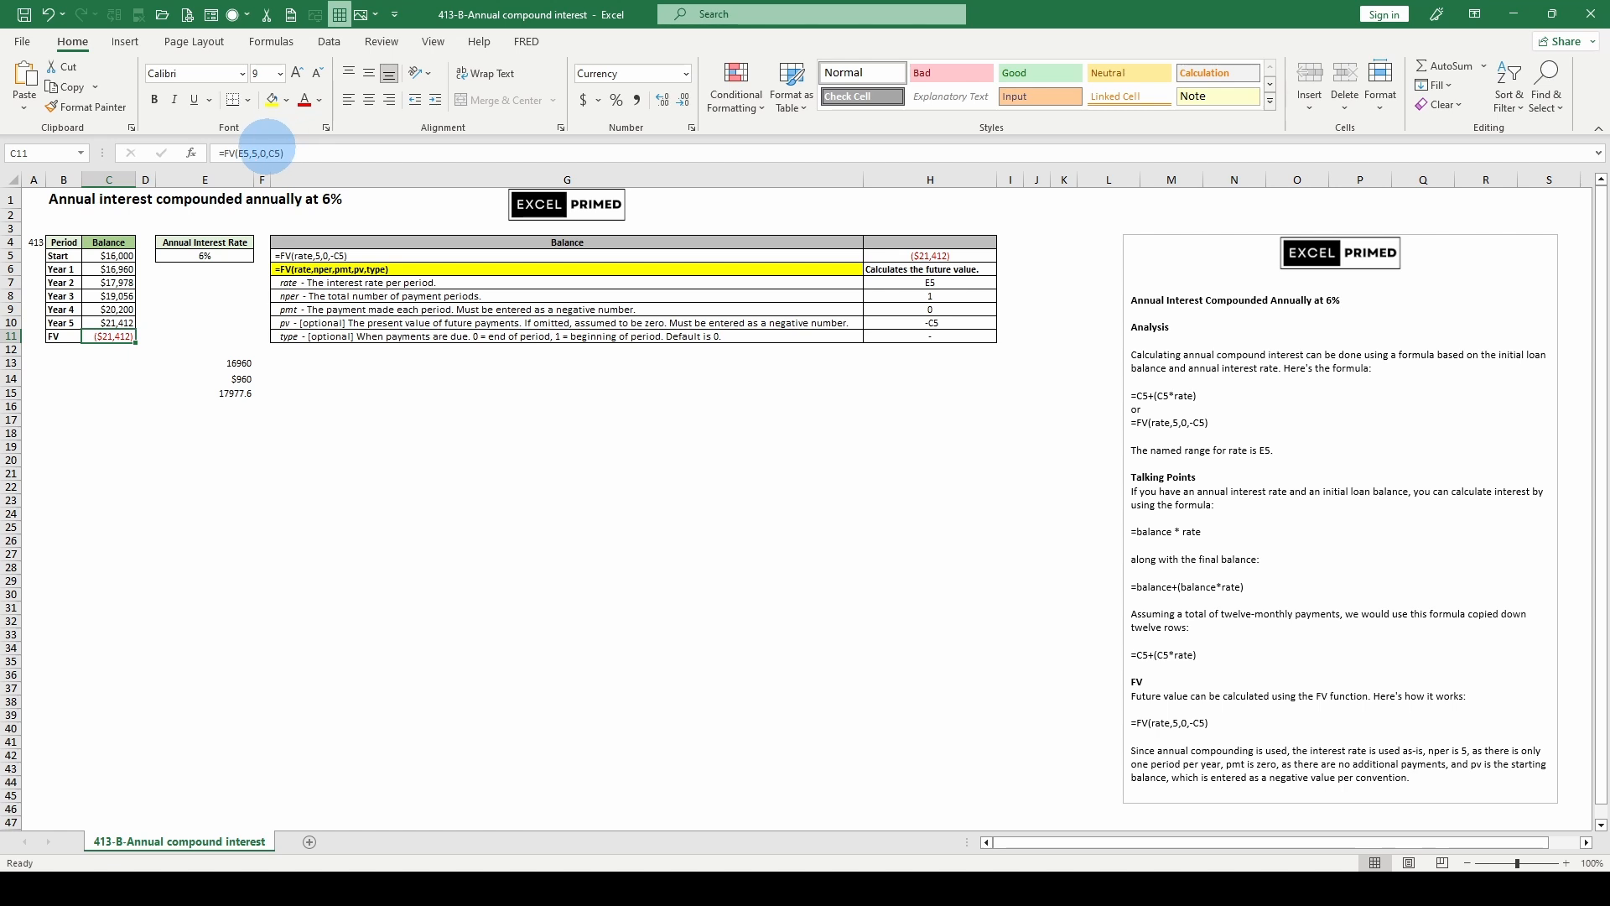
# Restore the minus sign before C5 in the C11 formula so it reads =FV(E5,5,0,-C5)
pyautogui.click(268, 153)
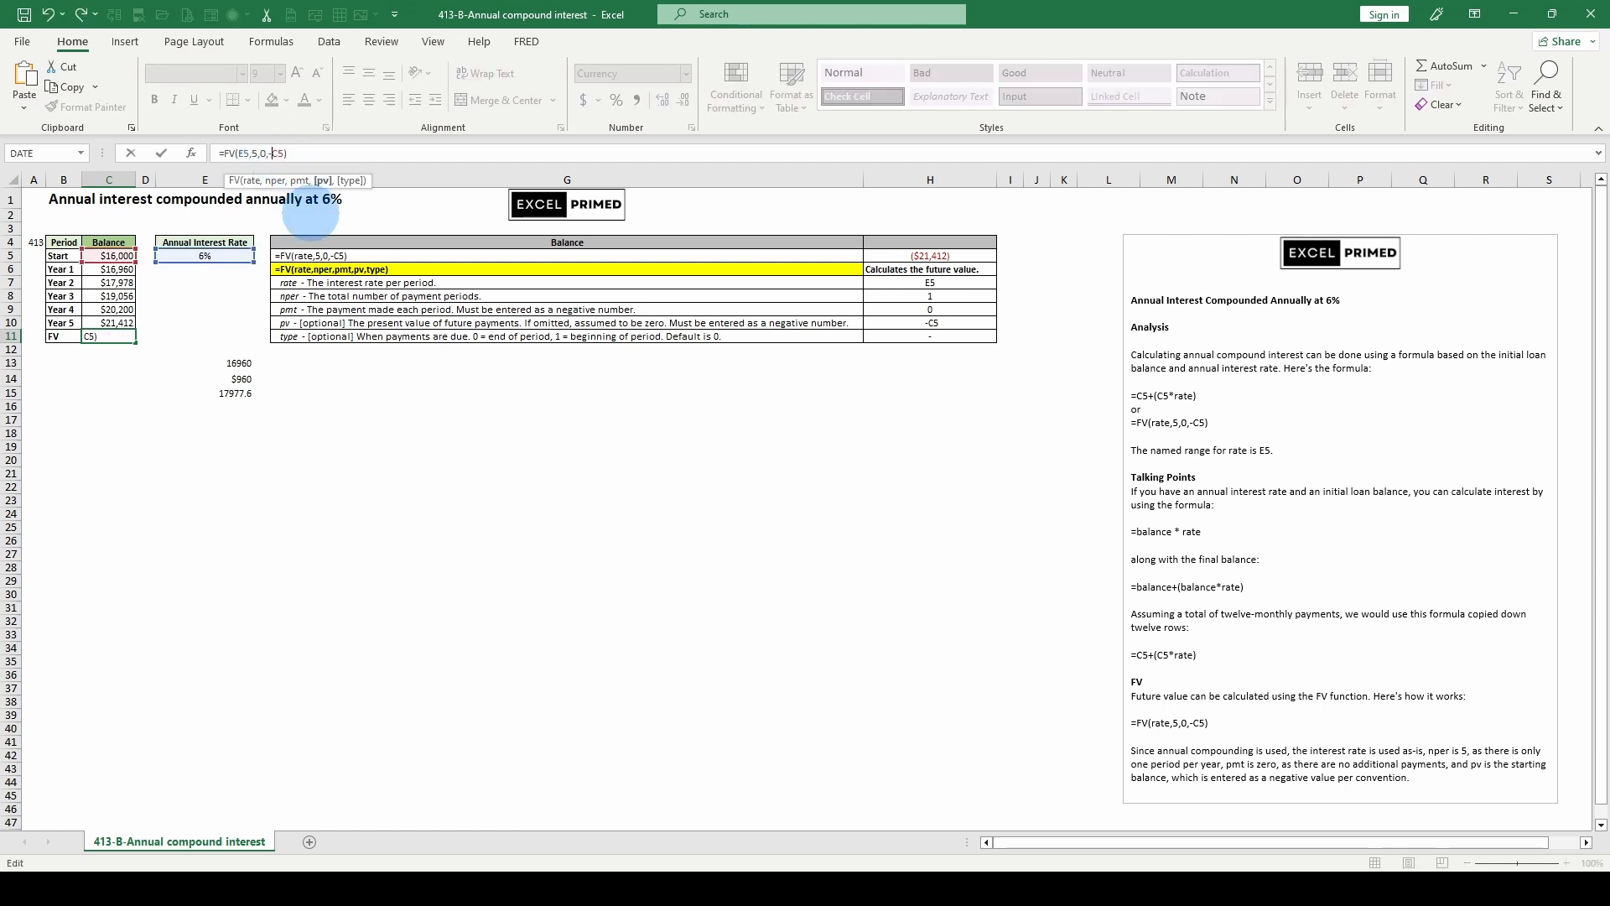
pyautogui.press('Return')
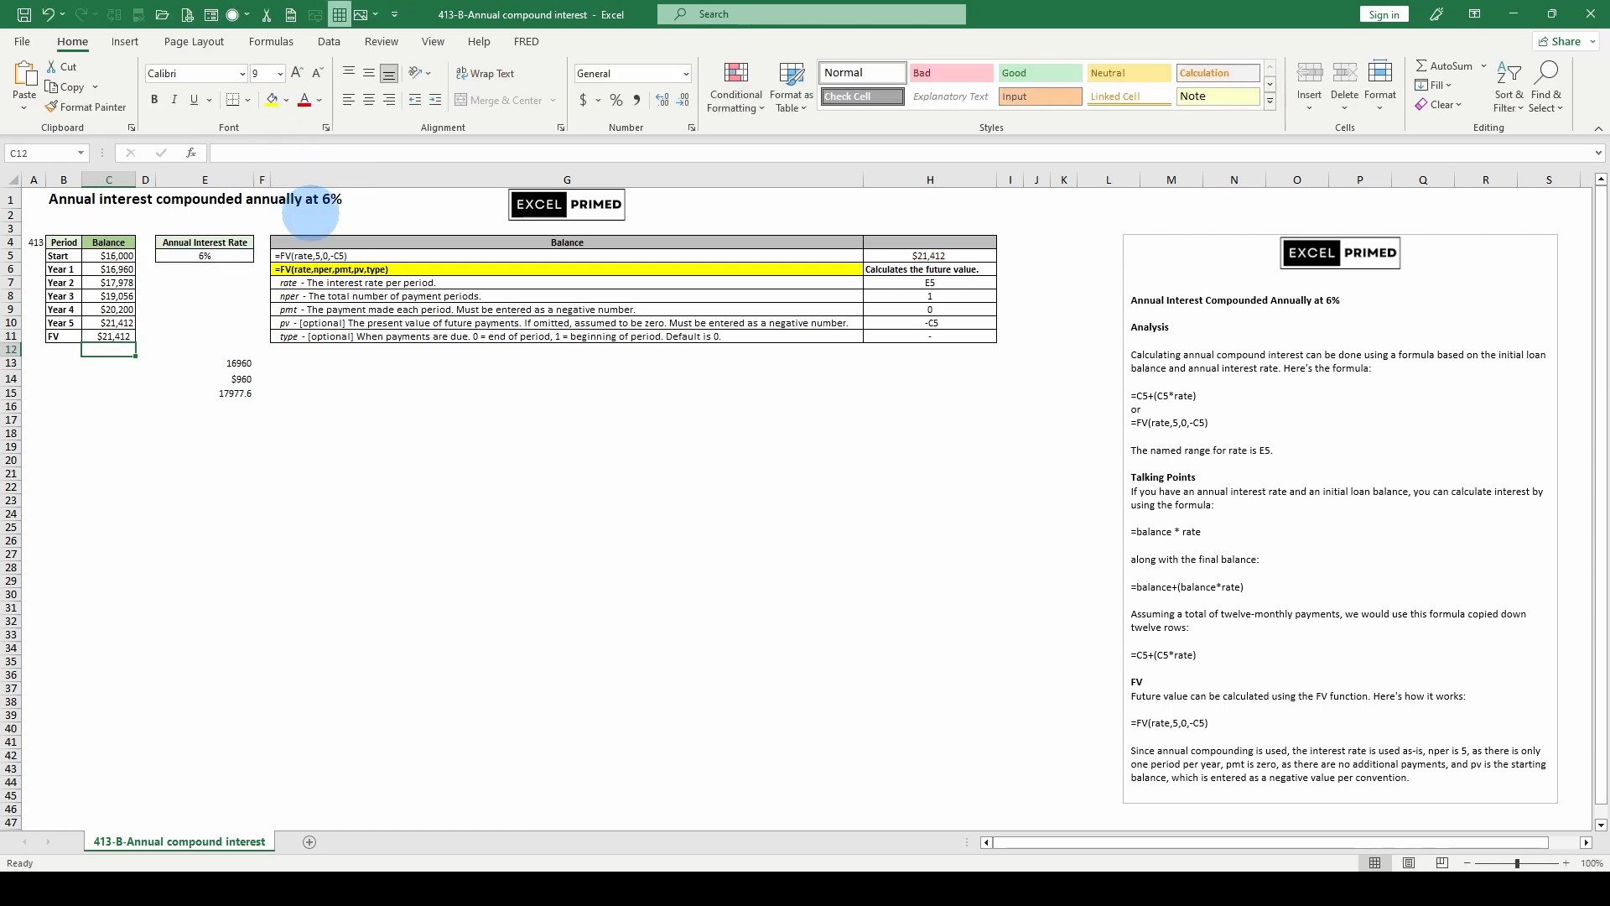